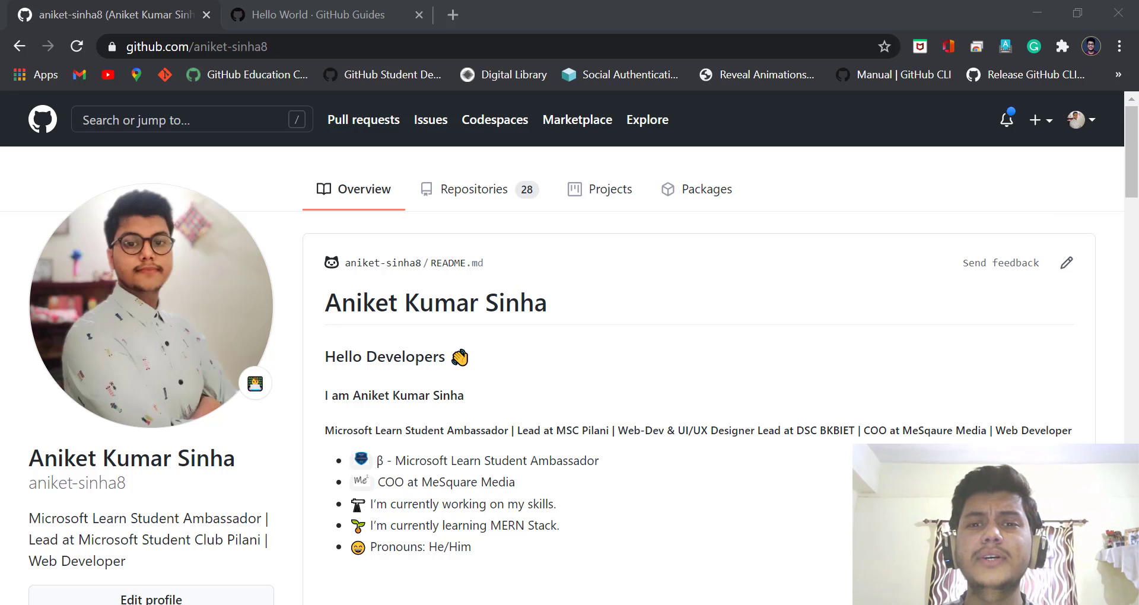
# Bring up the Hello World guide and switch to the Incognito browser window with the other GitHub profile.
pyautogui.click(343, 7)
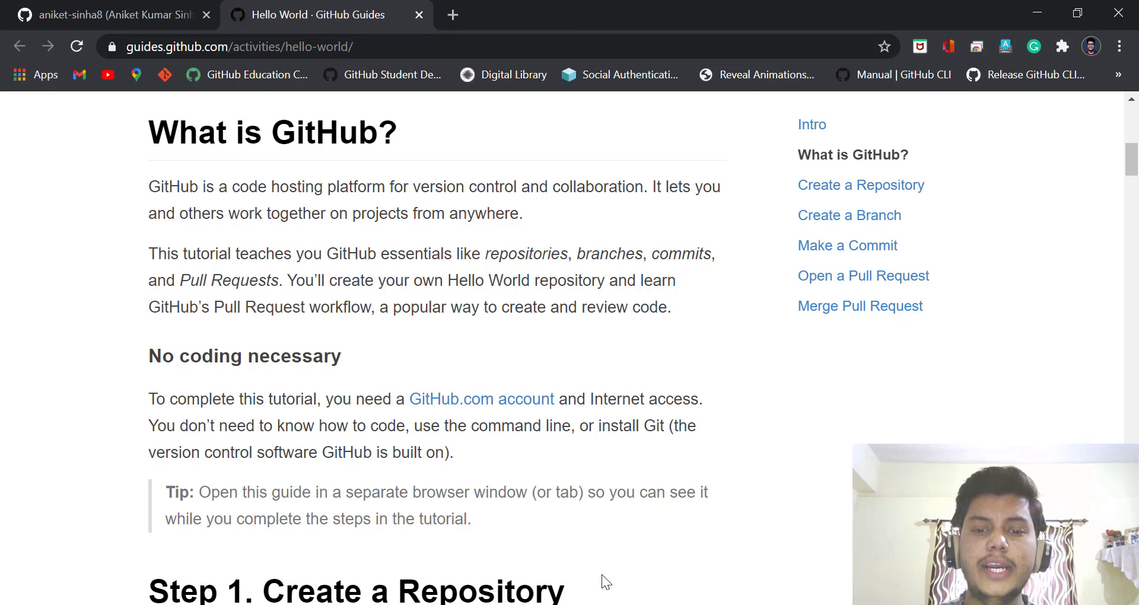
pyautogui.moveTo(607, 604)
pyautogui.click(639, 580)
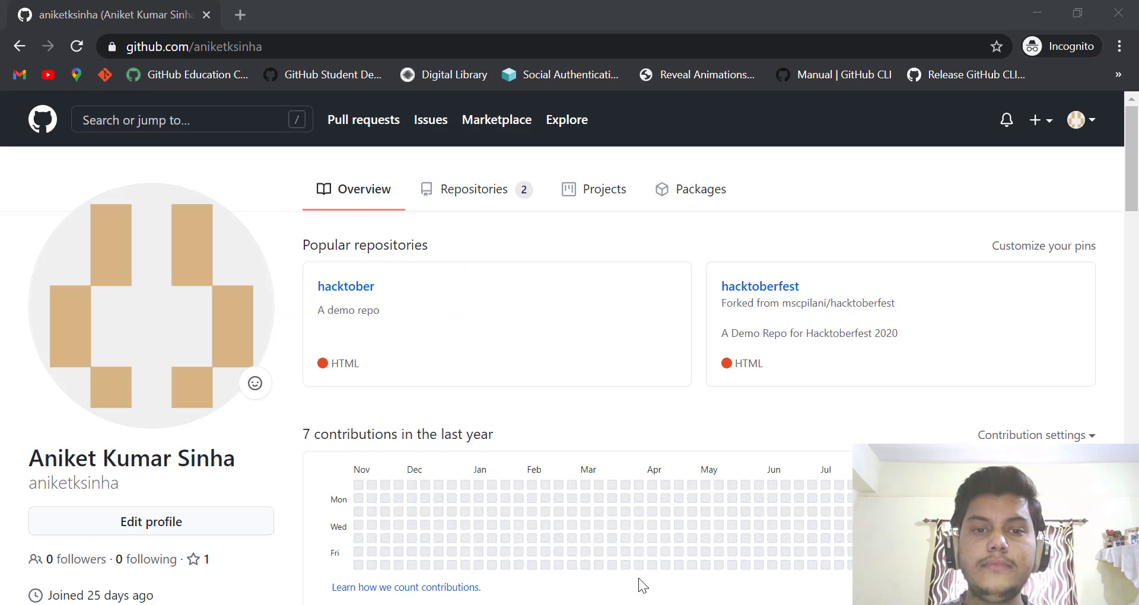
pyautogui.scroll(-3, 365, 503)
pyautogui.scroll(3, 364, 503)
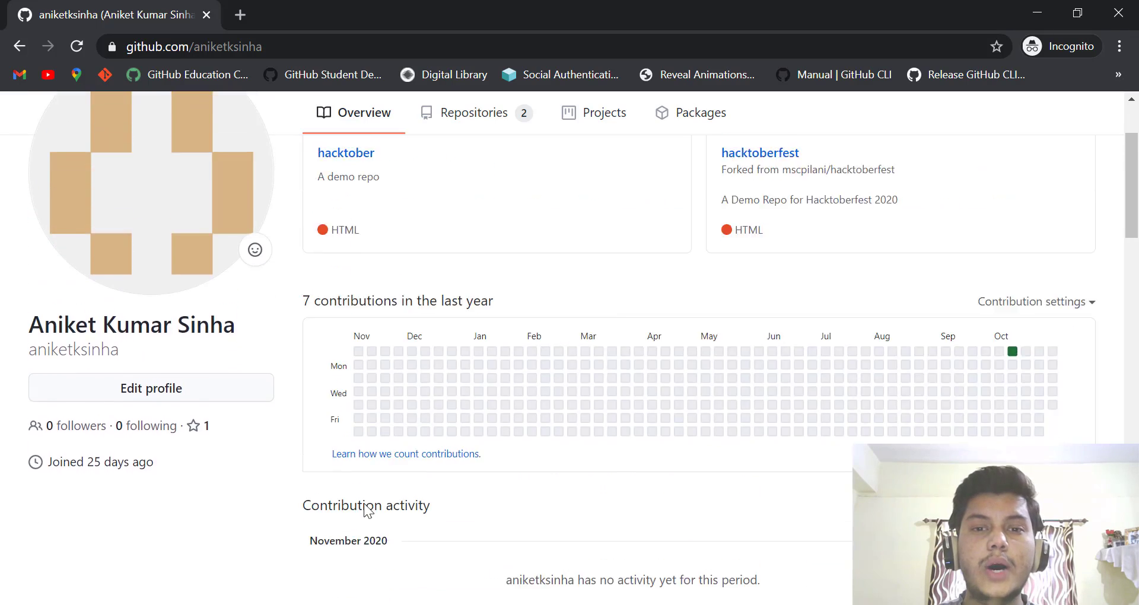
pyautogui.scroll(-2, 364, 503)
pyautogui.scroll(2, 364, 504)
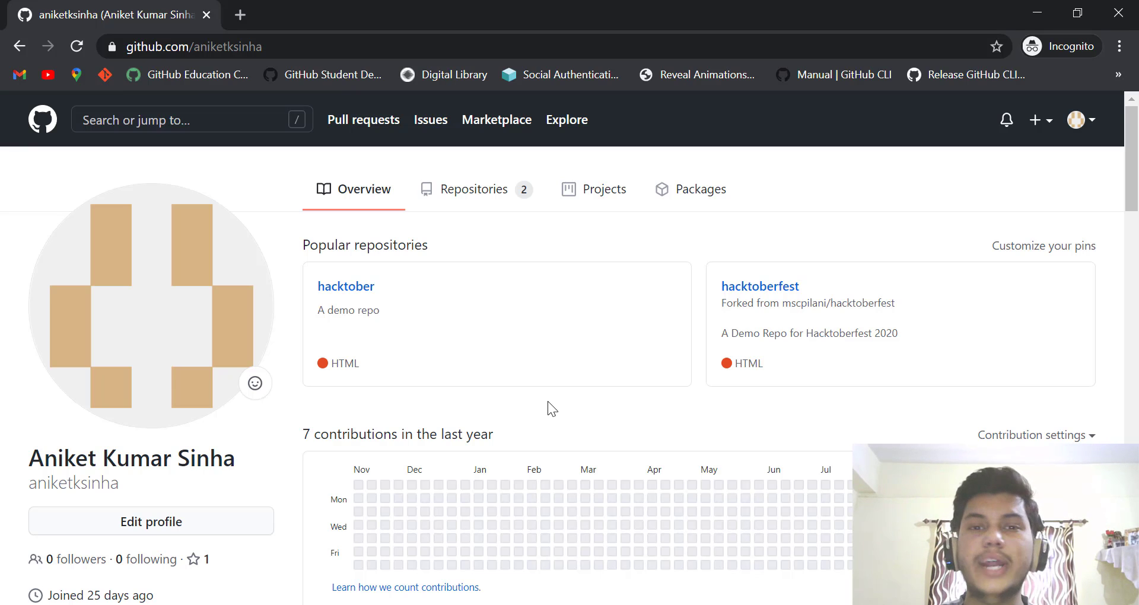
pyautogui.scroll(-8, 547, 401)
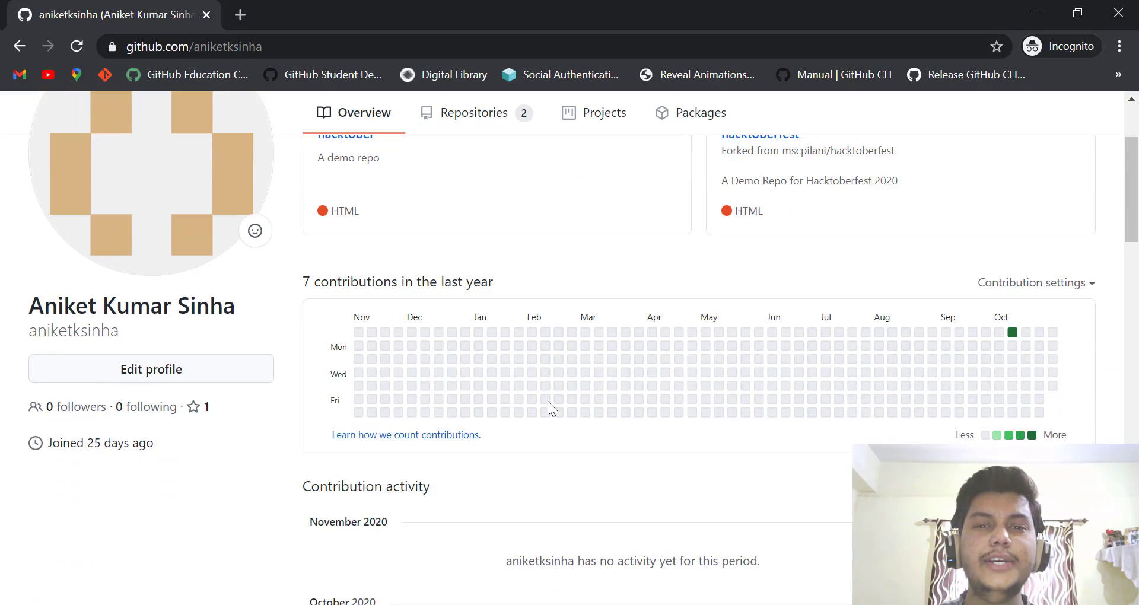
pyautogui.scroll(8, 547, 401)
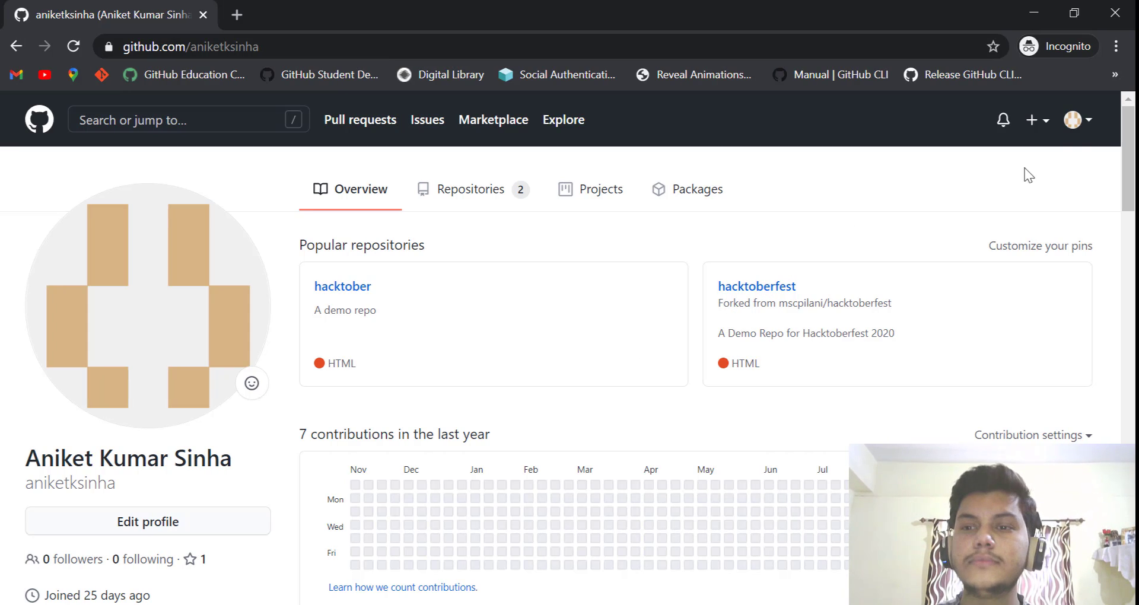
# Start a new repository from the account's repository list and name it ProjectName.
pyautogui.click(1075, 124)
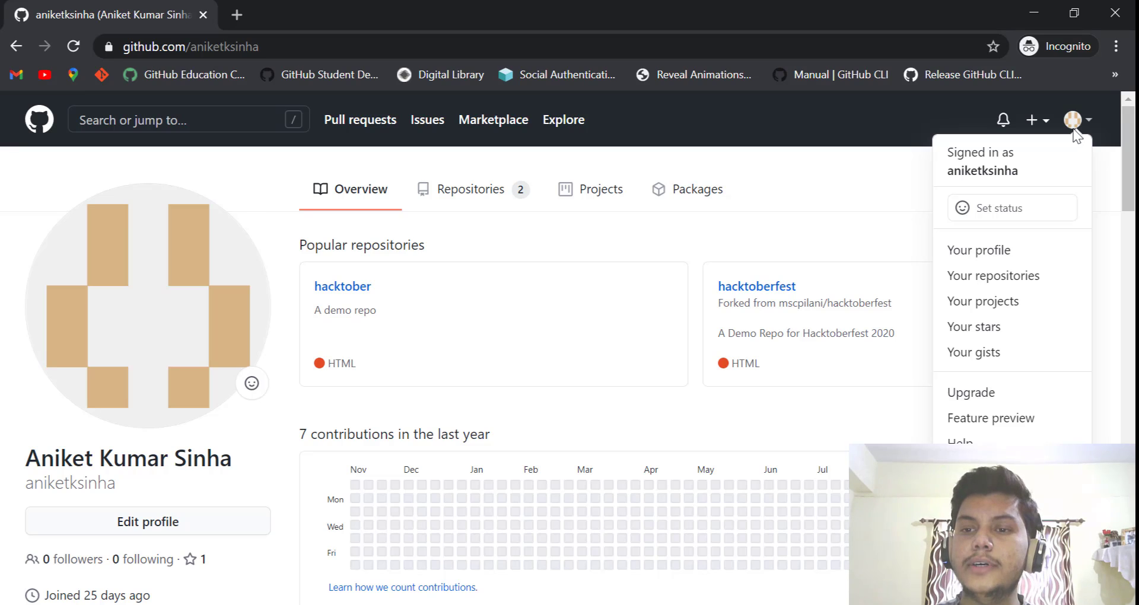
pyautogui.click(989, 281)
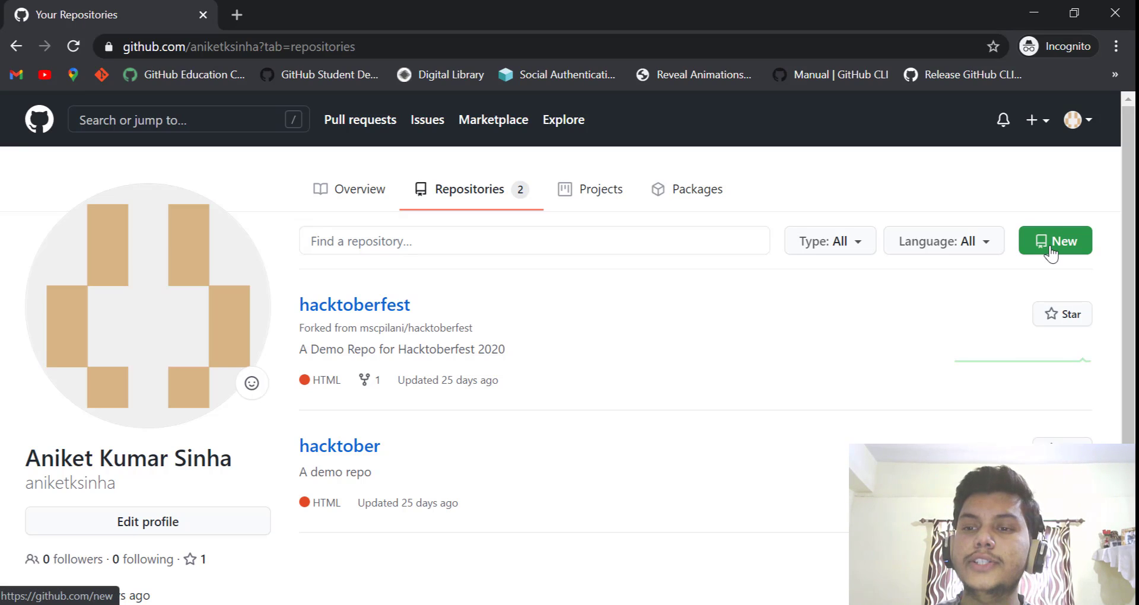
pyautogui.click(1050, 243)
pyautogui.click(499, 337)
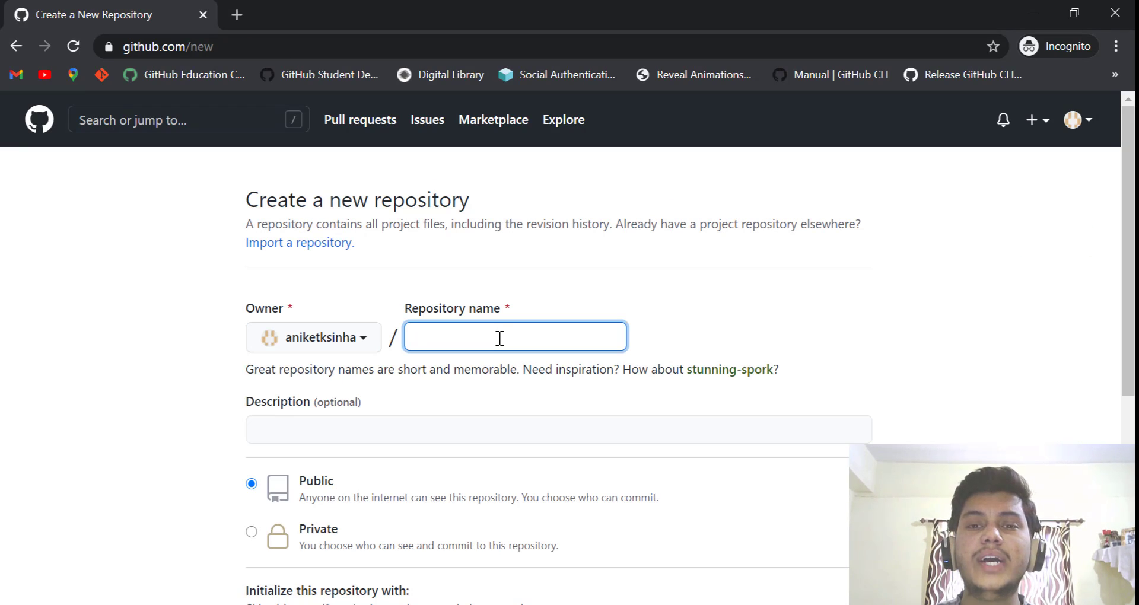
pyautogui.write('P')
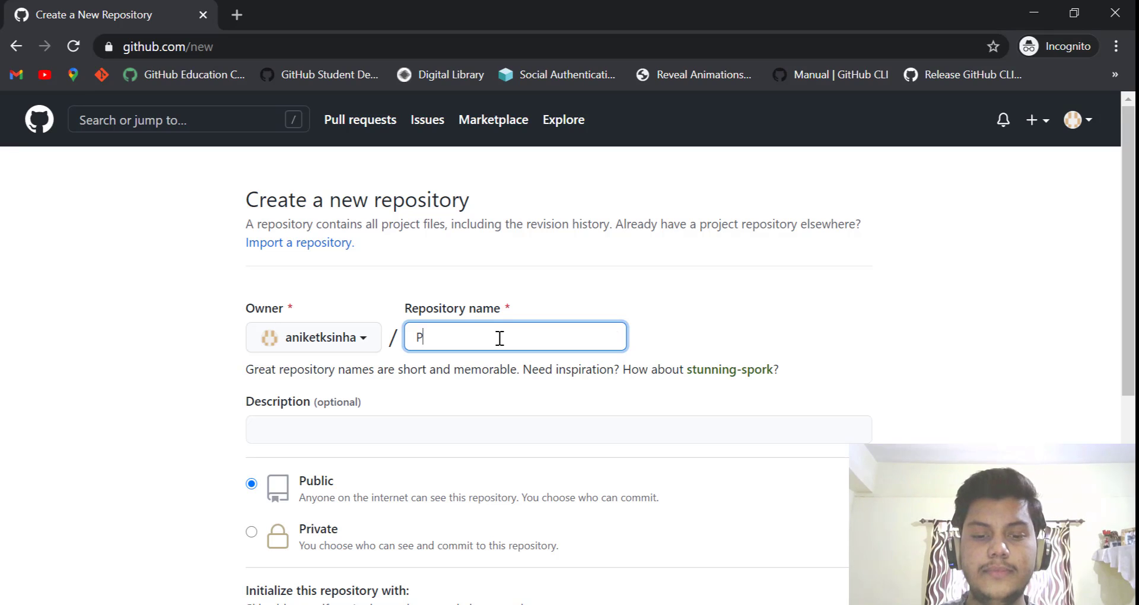
pyautogui.write('roje')
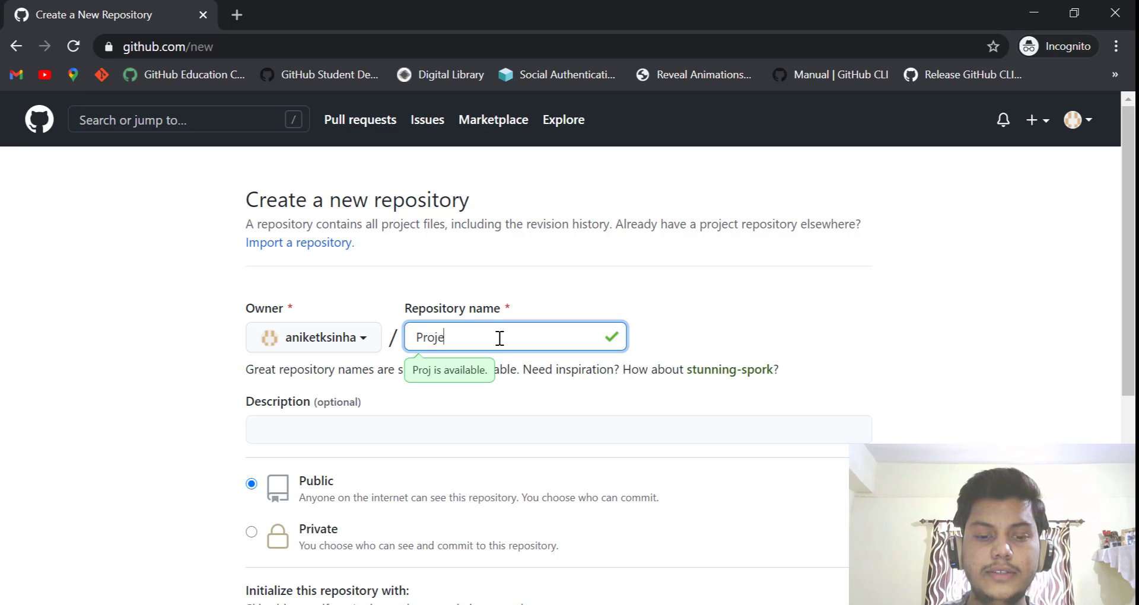
pyautogui.write('ctName')
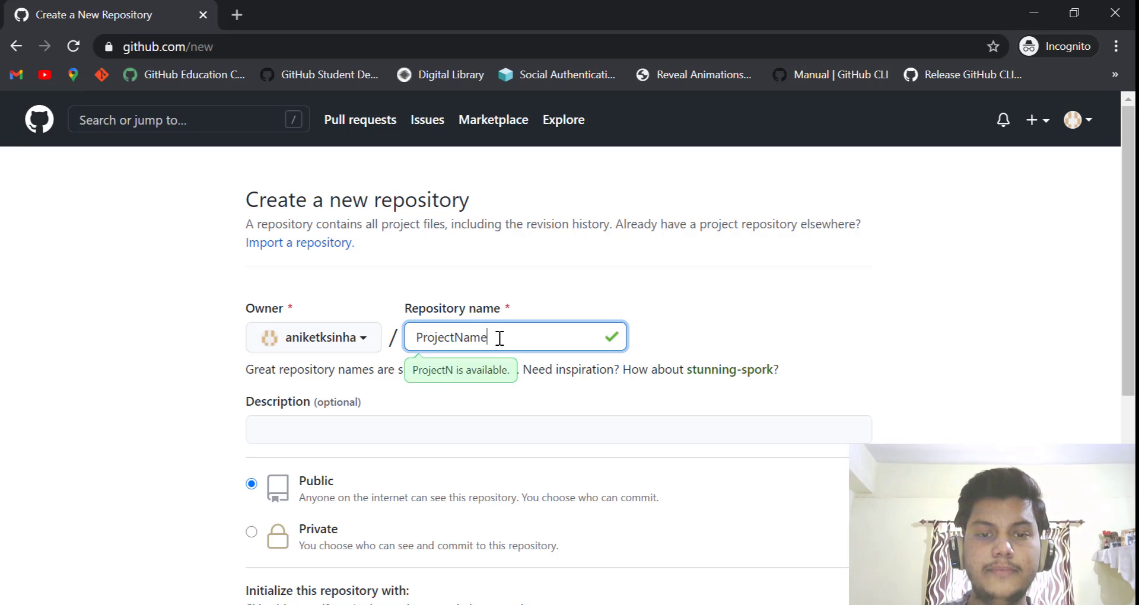
# Enter ProjectName as the new repository's description.
pyautogui.scroll(-1, 498, 339)
pyautogui.click(457, 350)
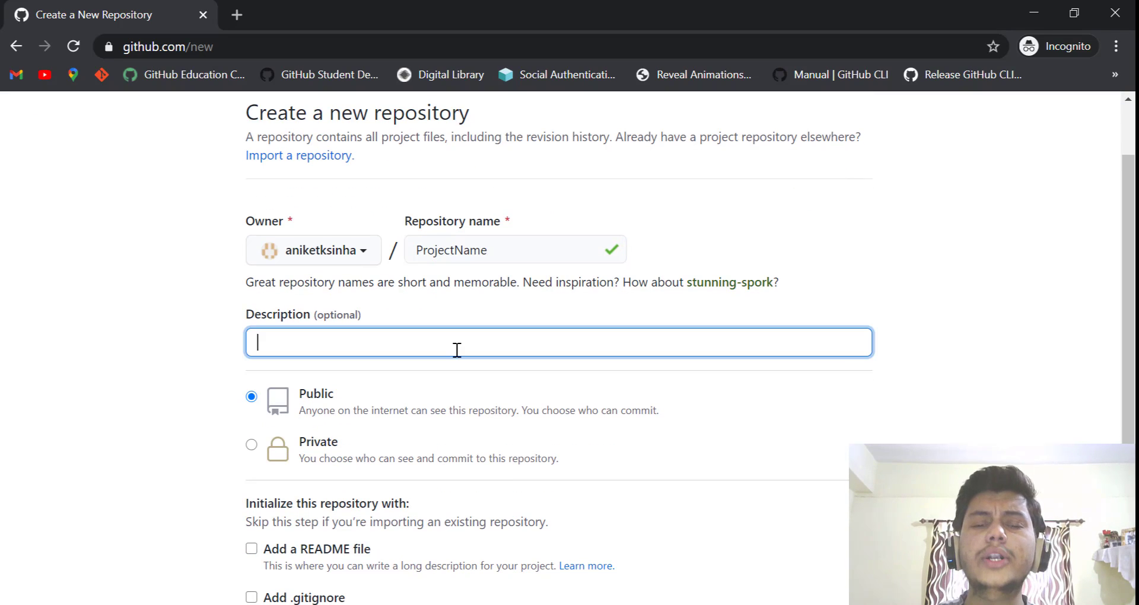
pyautogui.write('P')
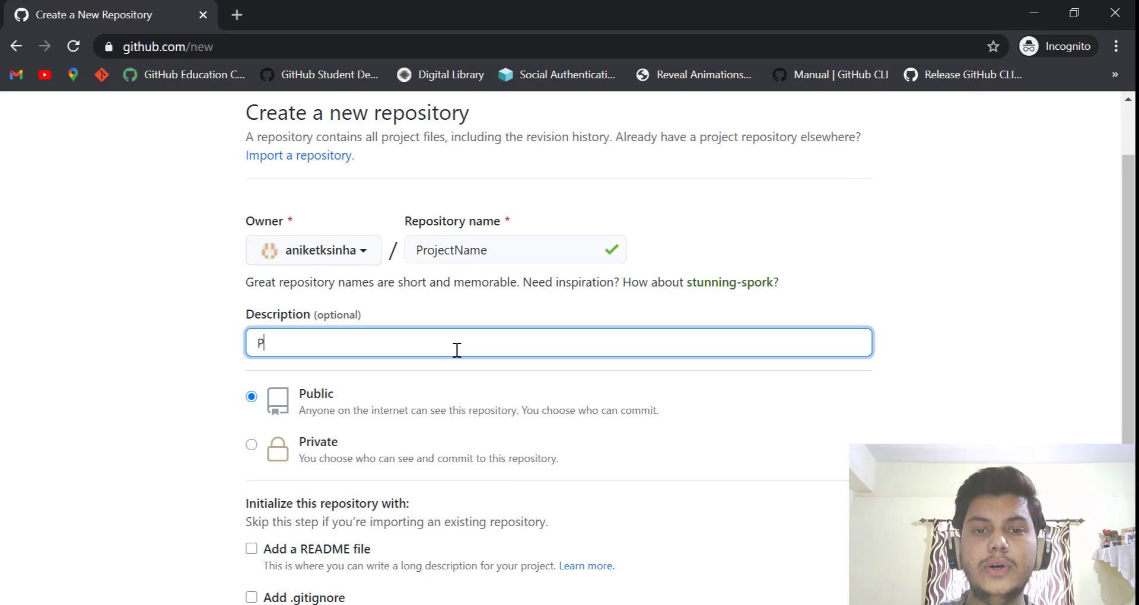
pyautogui.write('roj')
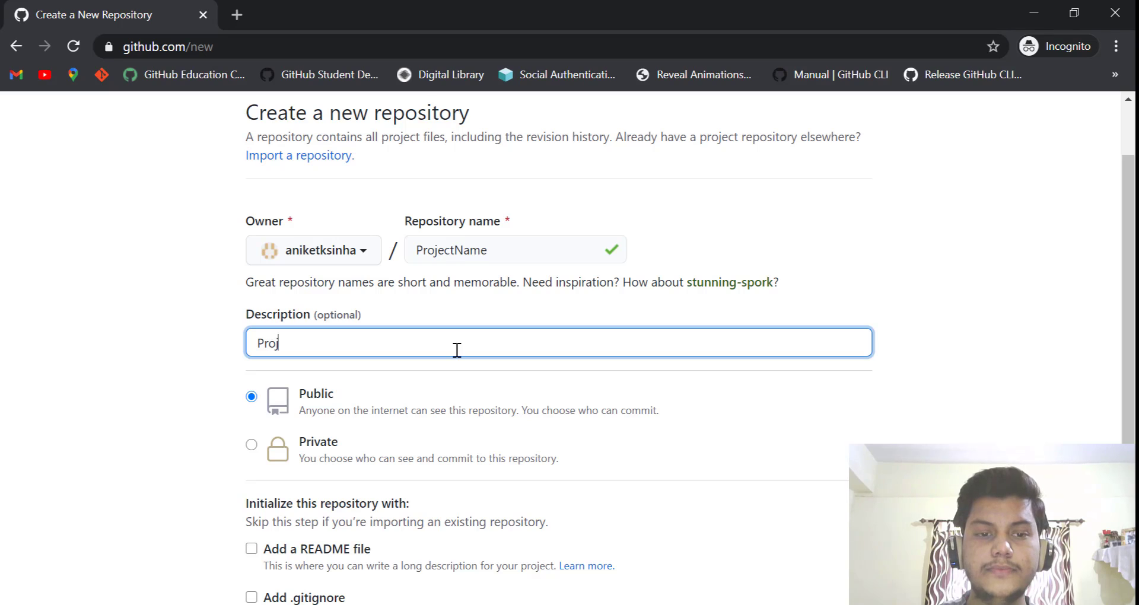
pyautogui.write('ectName')
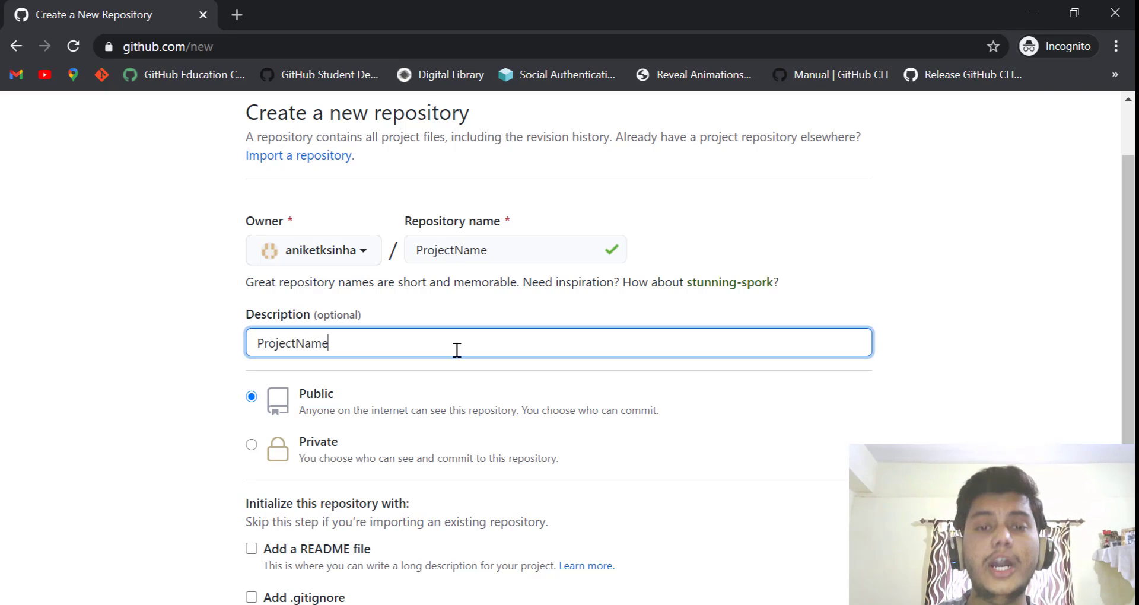
# Include a README file and create the public repository.
pyautogui.scroll(-2, 456, 350)
pyautogui.scroll(-1, 457, 350)
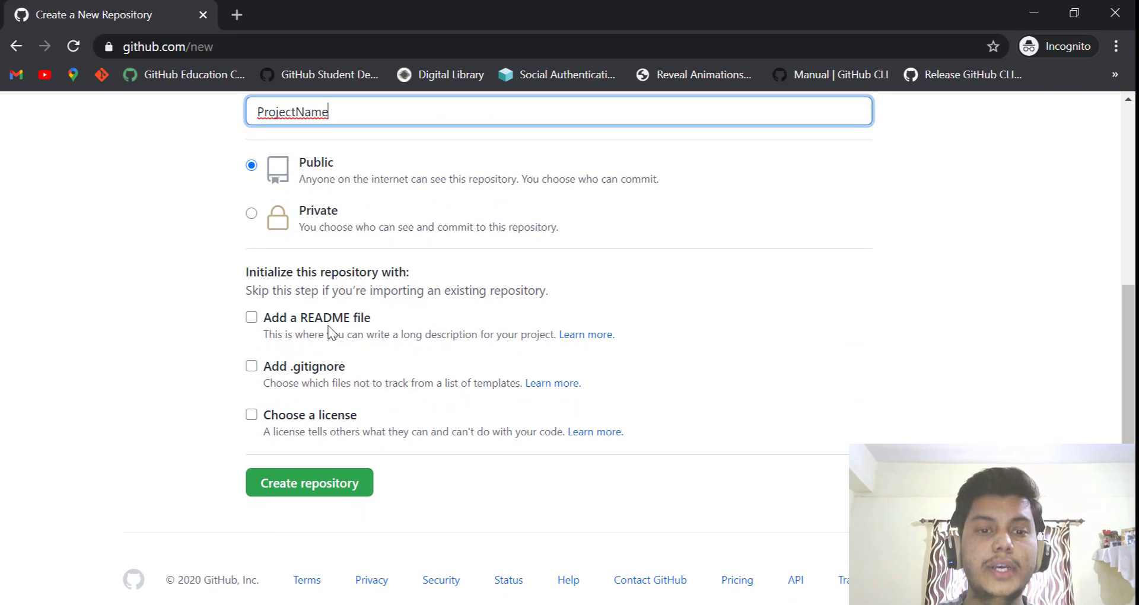
pyautogui.click(252, 318)
pyautogui.click(298, 511)
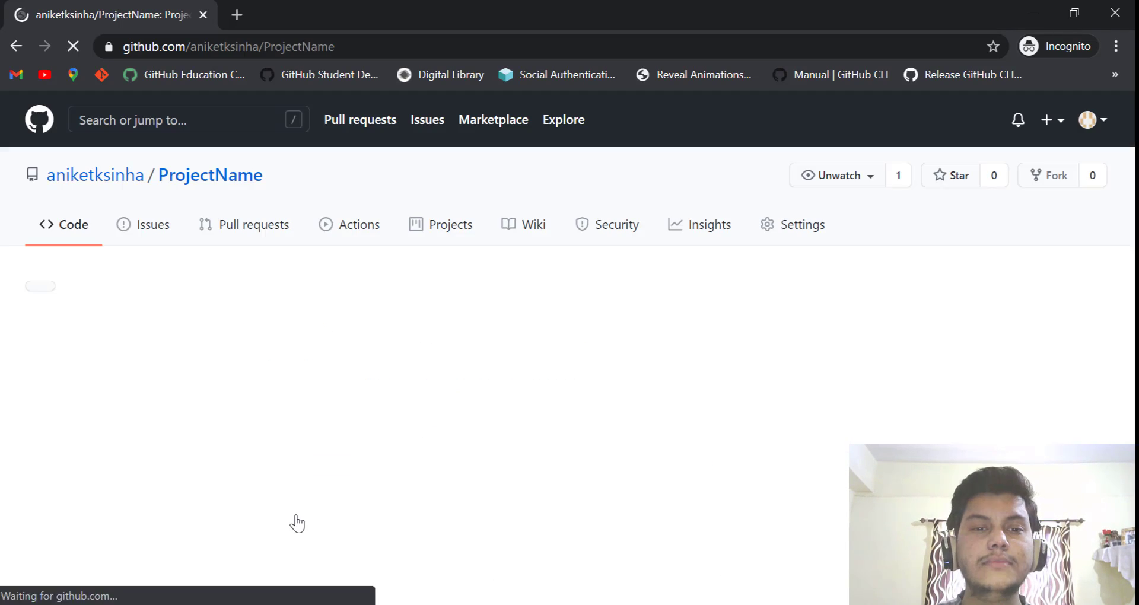
pyautogui.scroll(-1, 294, 522)
pyautogui.scroll(1, 295, 521)
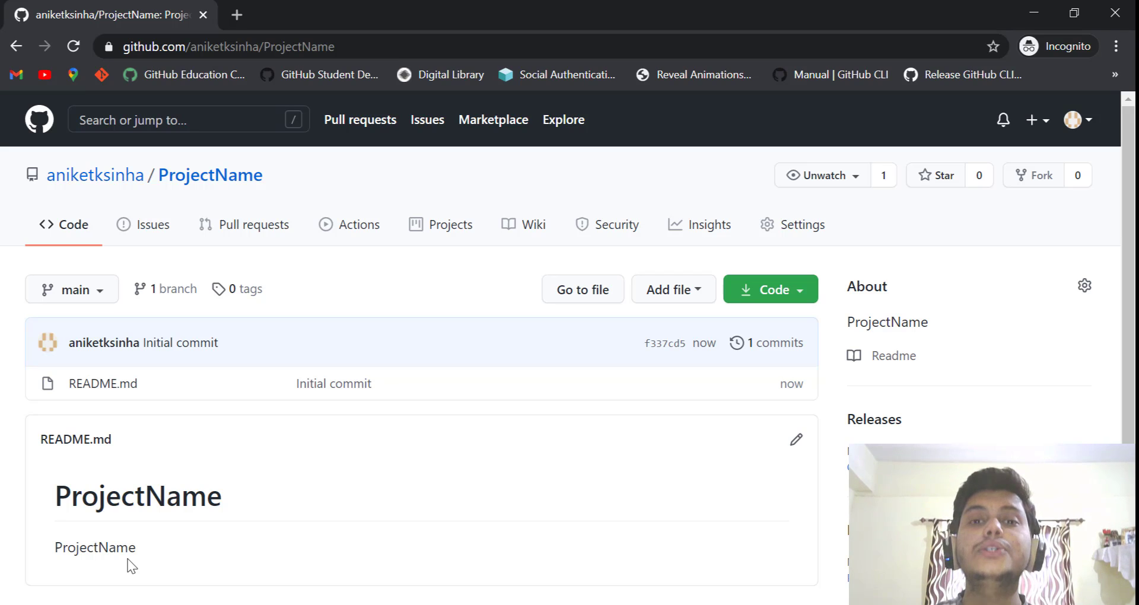
pyautogui.scroll(-2, 131, 567)
pyautogui.scroll(1, 132, 566)
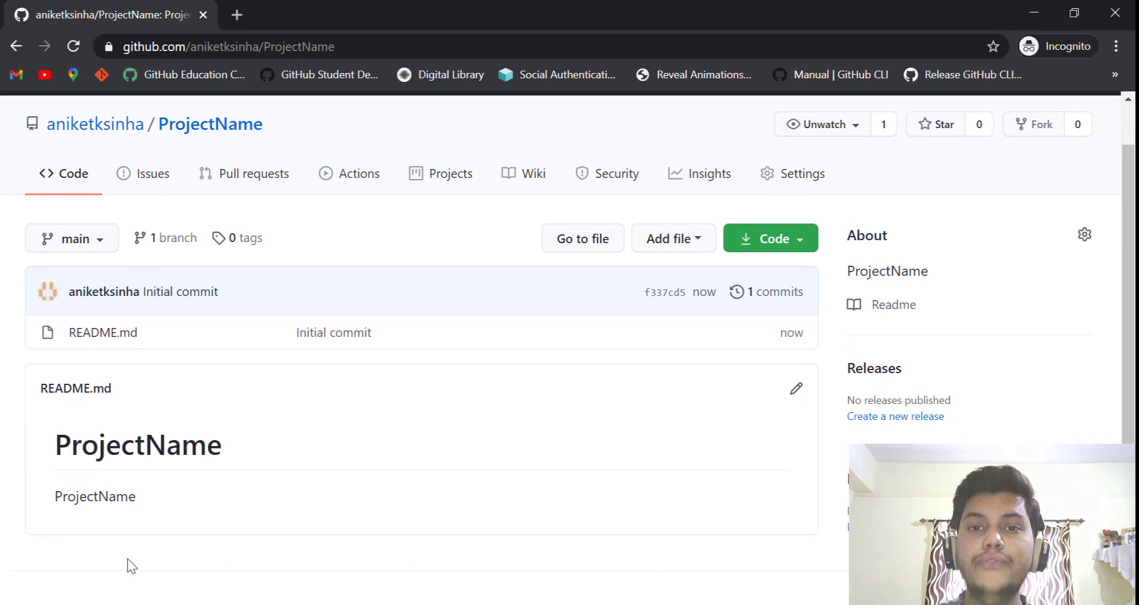
pyautogui.scroll(1, 131, 566)
pyautogui.scroll(1, 65, 460)
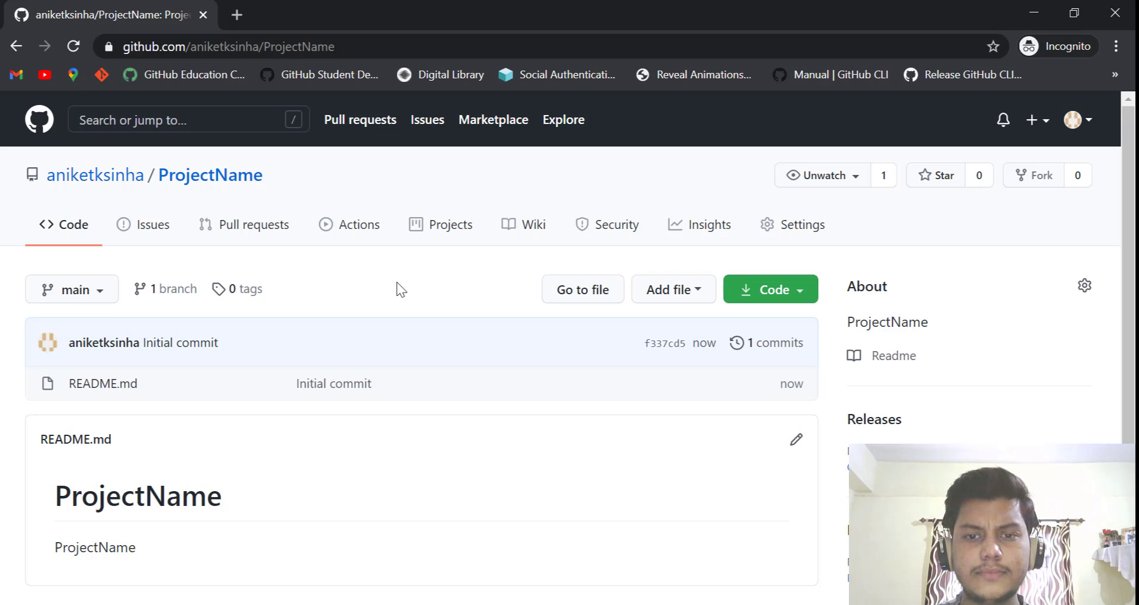
# Start a file upload to the repository and add the hack file from the hacktober folder on DATA (D:) using File Explorer.
pyautogui.click(659, 290)
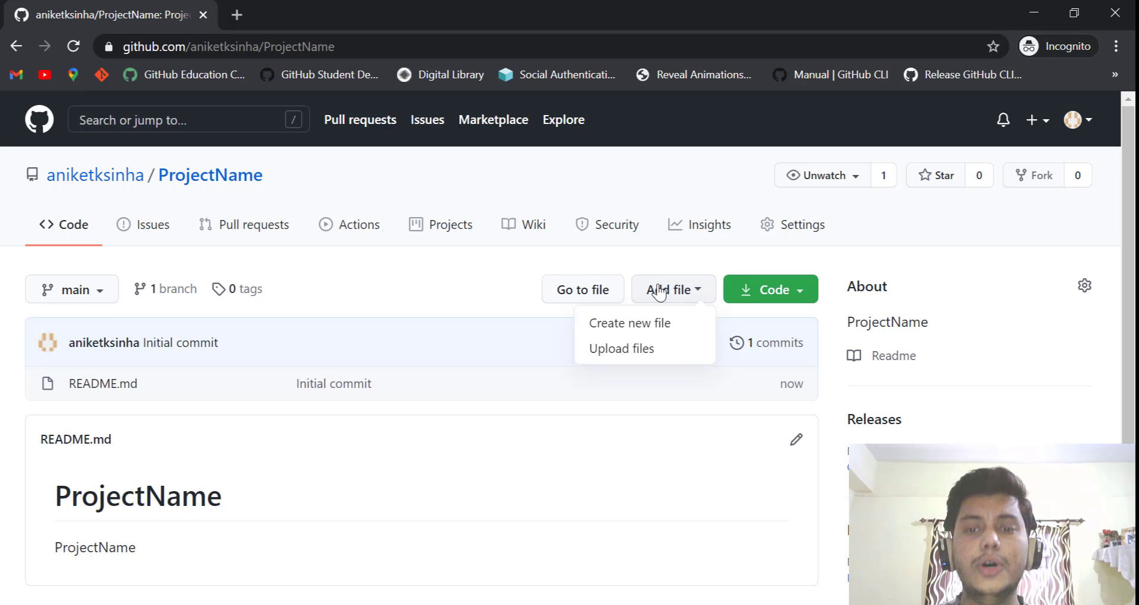
pyautogui.click(623, 355)
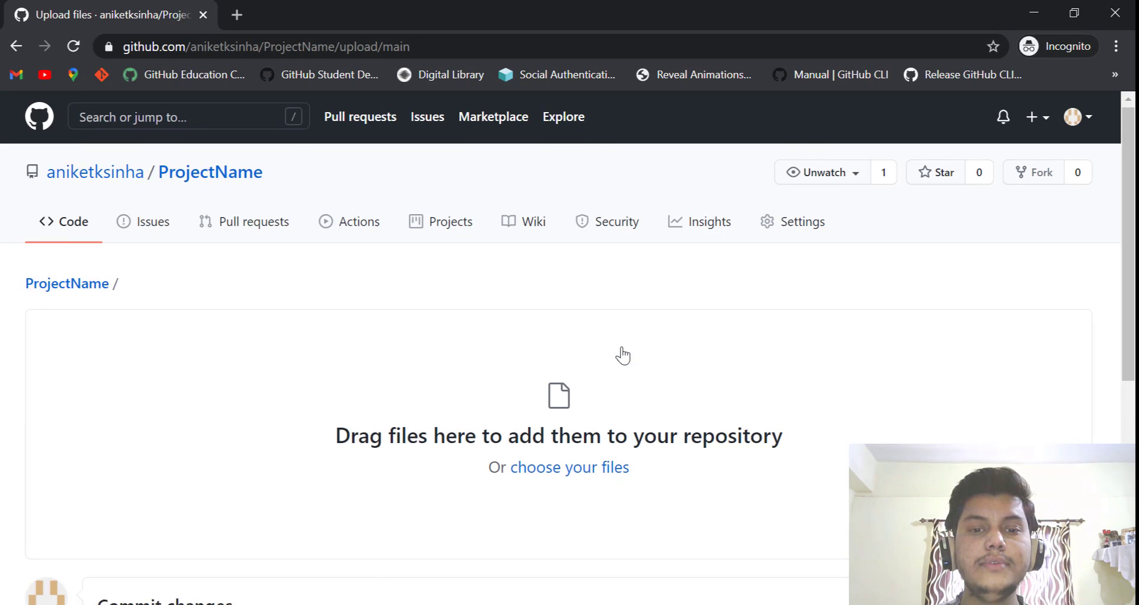
pyautogui.scroll(-2, 618, 356)
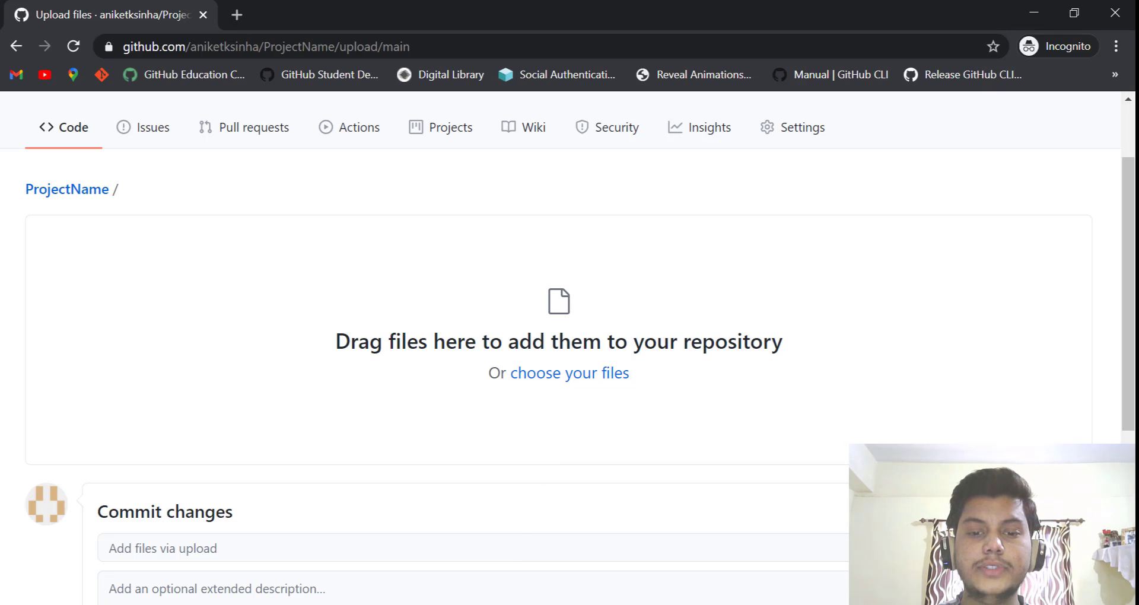
pyautogui.click(503, 604)
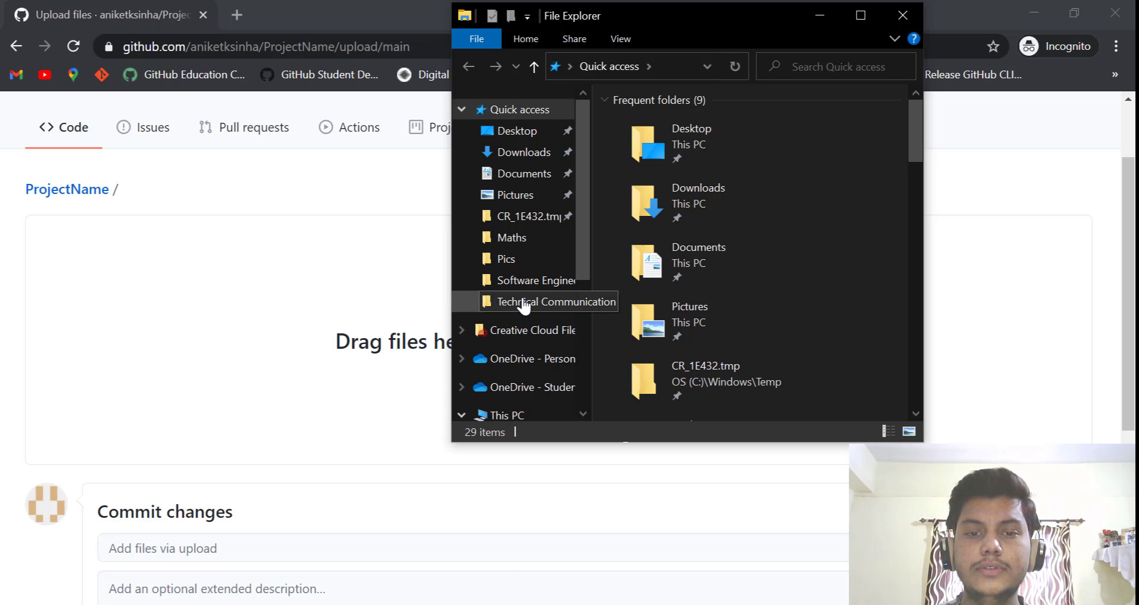
pyautogui.scroll(-4, 522, 304)
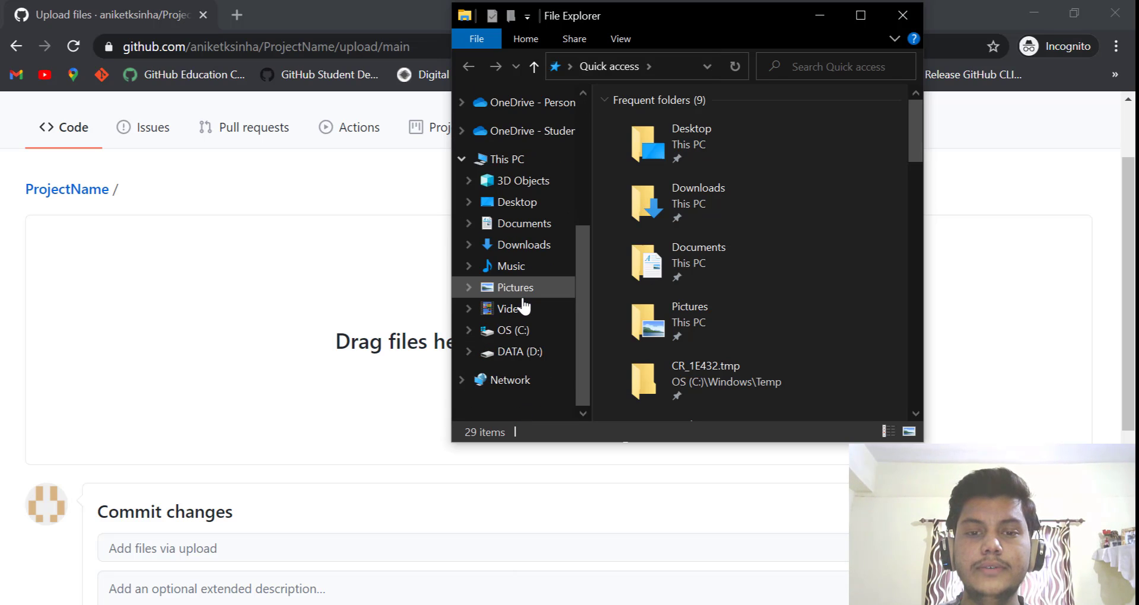
pyautogui.click(514, 353)
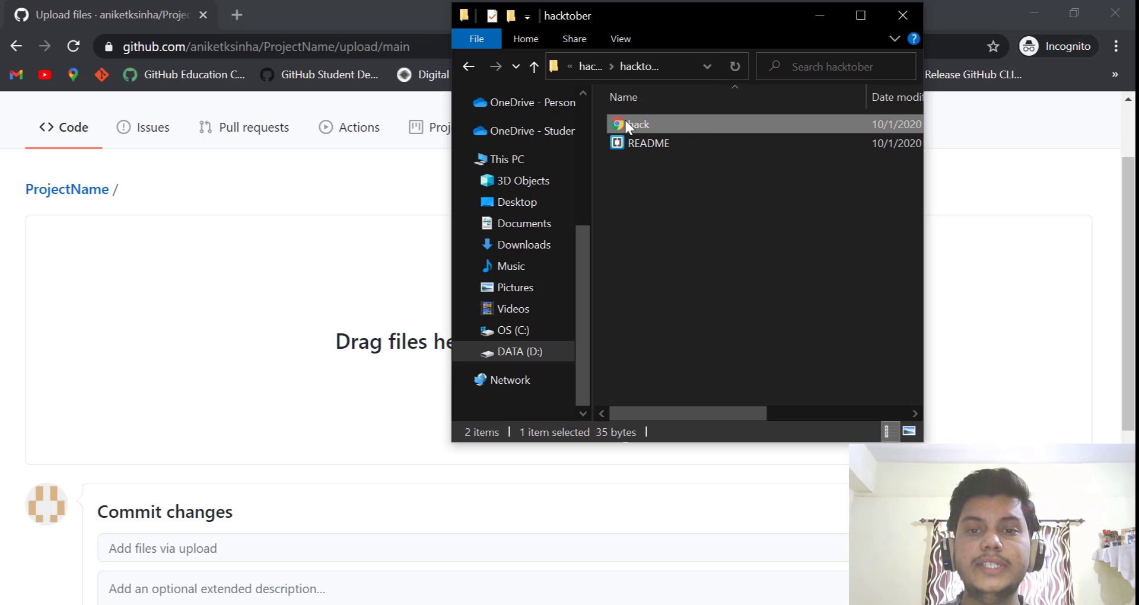
pyautogui.moveTo(626, 125); pyautogui.dragTo(364, 368)
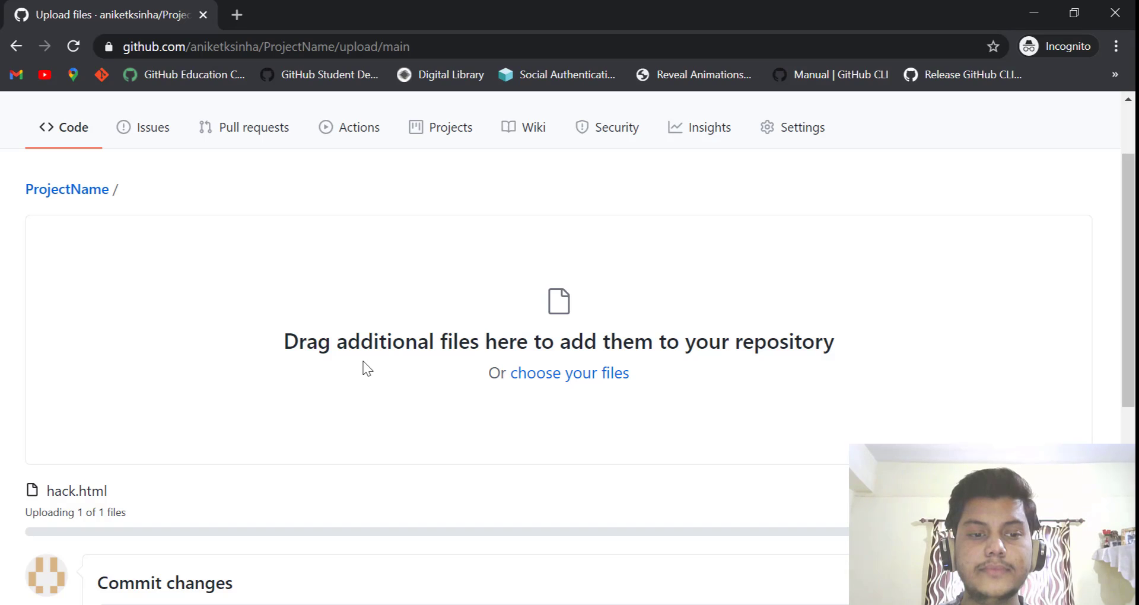
# Commit the uploaded hack.html directly to the main branch with the message "Added my first file on GitHub".
pyautogui.scroll(-1, 364, 362)
pyautogui.scroll(-1, 210, 445)
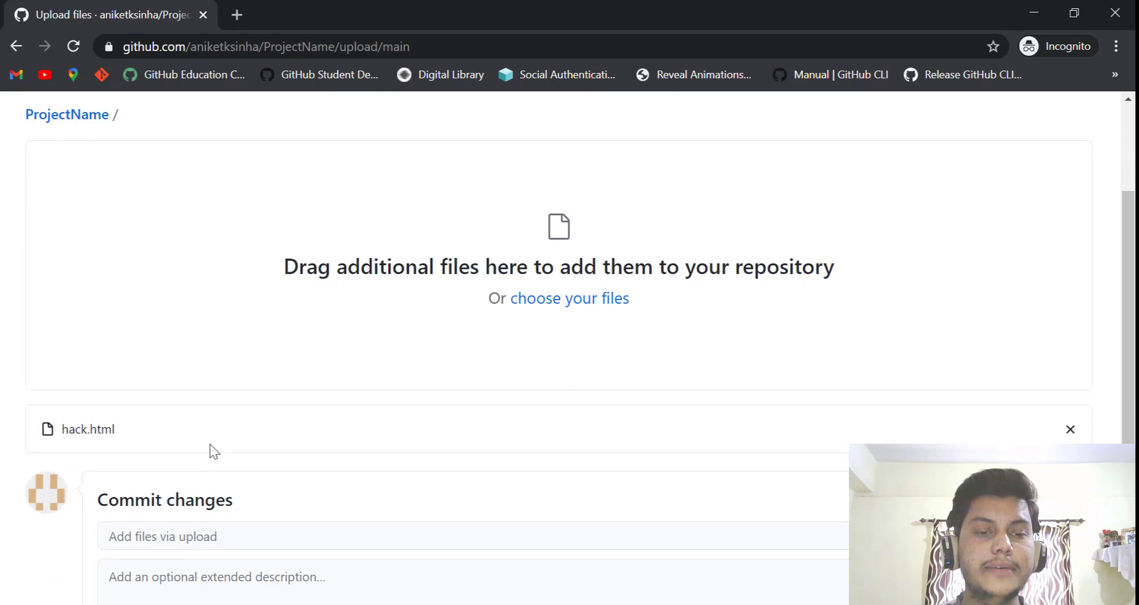
pyautogui.scroll(-4, 214, 452)
pyautogui.click(197, 305)
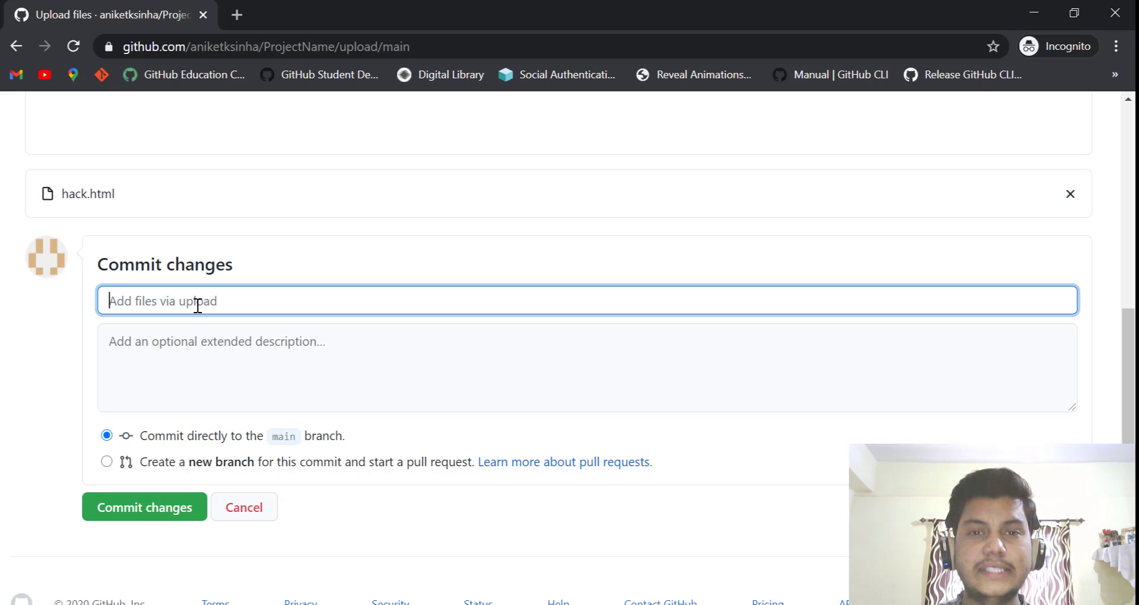
pyautogui.write('Added')
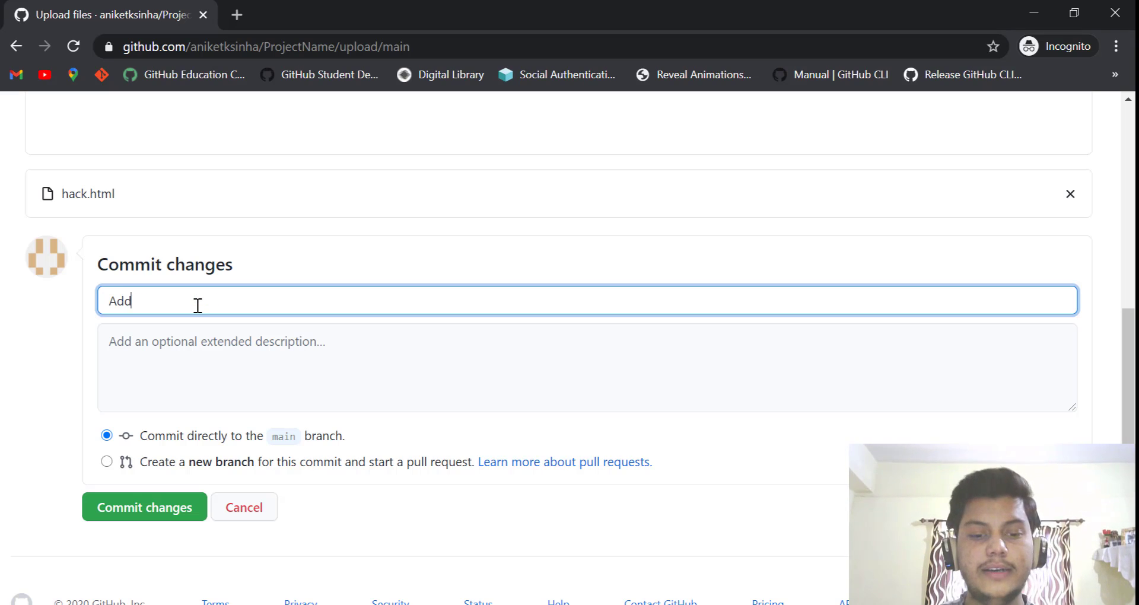
pyautogui.write('fir')
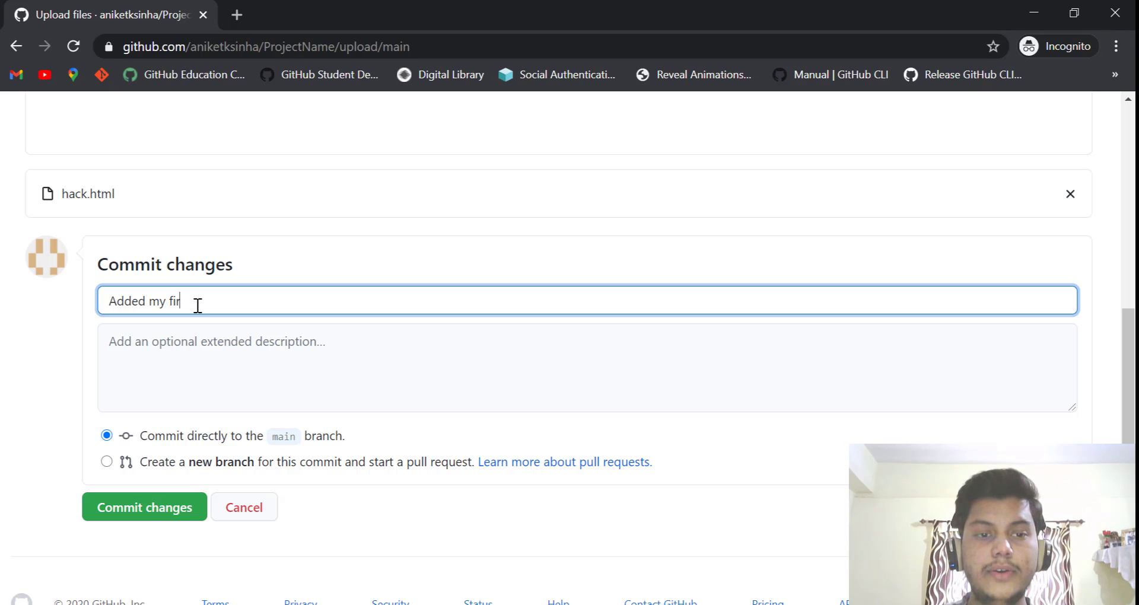
pyautogui.write('st file o')
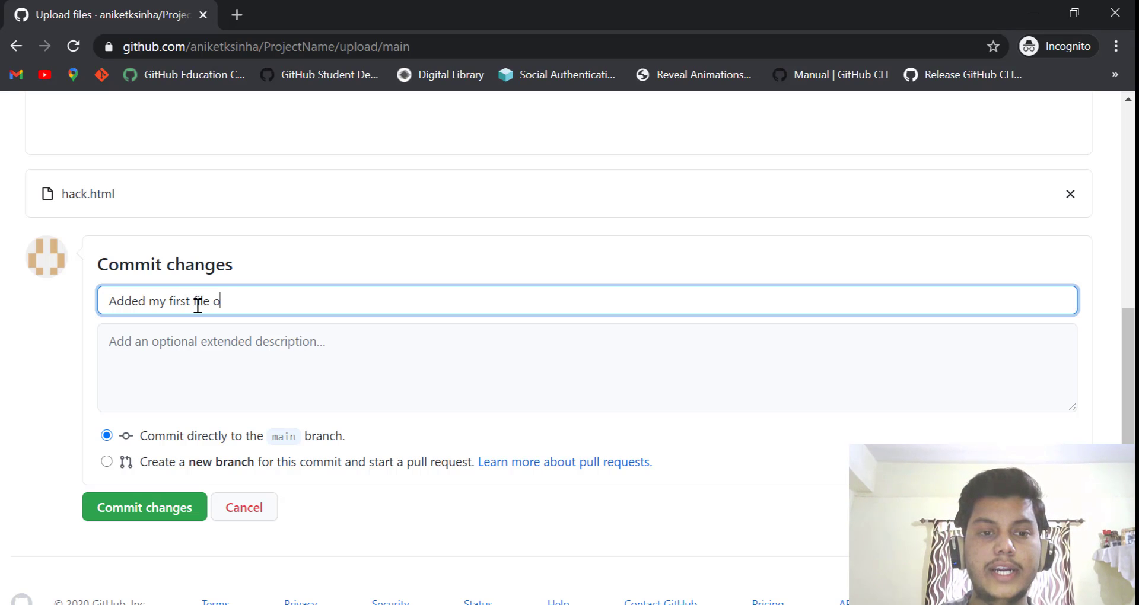
pyautogui.write('n GitHub')
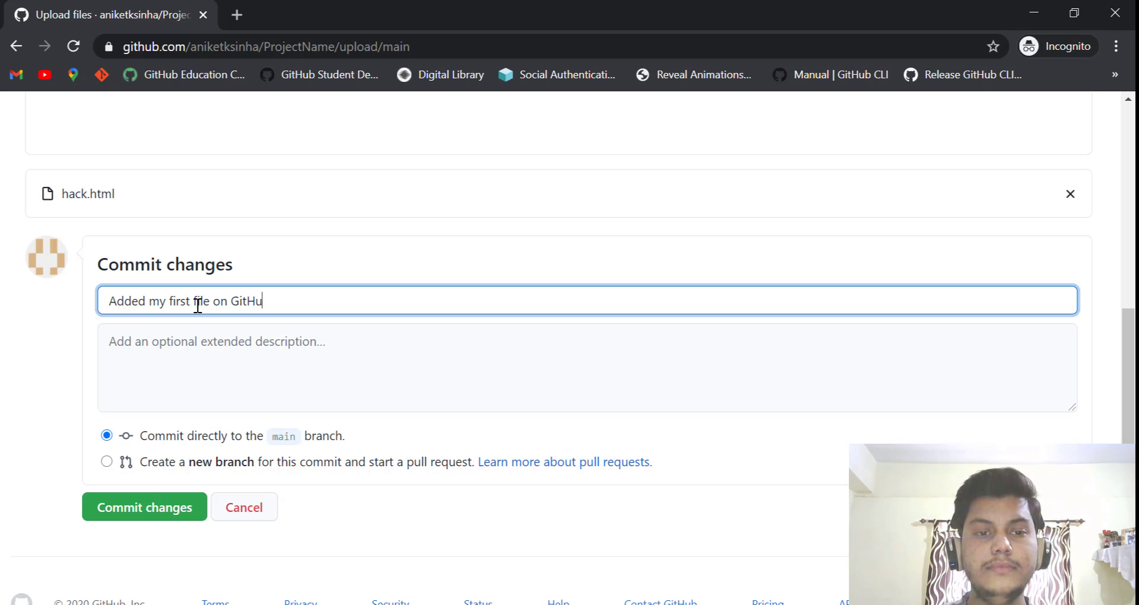
pyautogui.click(151, 511)
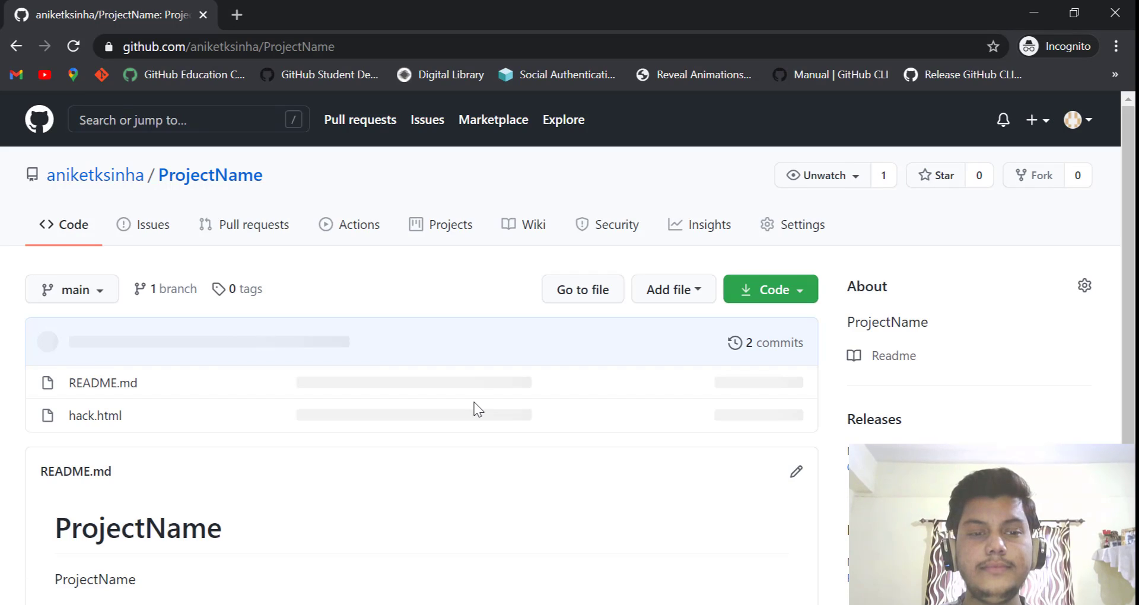
# Start a new issue in the ProjectName repository with the title "Add more files".
pyautogui.scroll(-3, 475, 407)
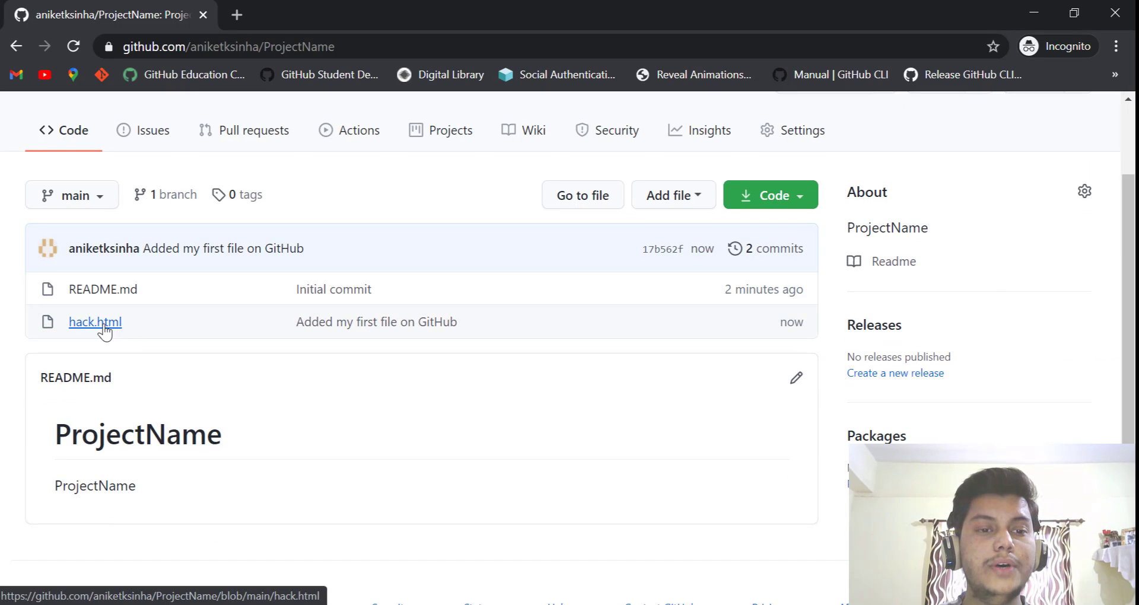
pyautogui.scroll(1, 102, 325)
pyautogui.scroll(1, 248, 279)
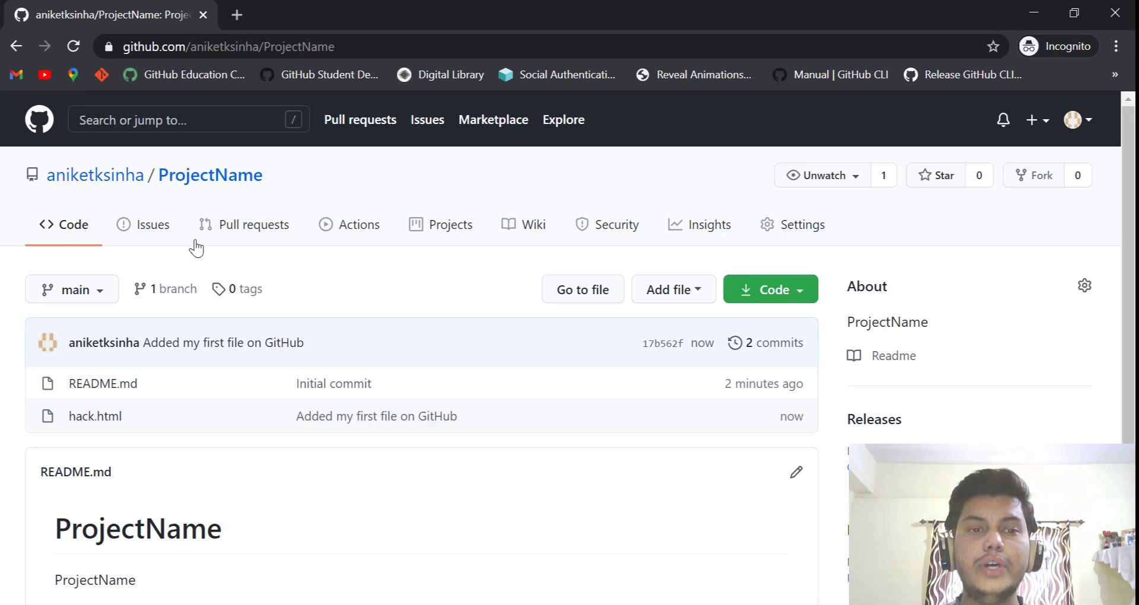
pyautogui.click(153, 238)
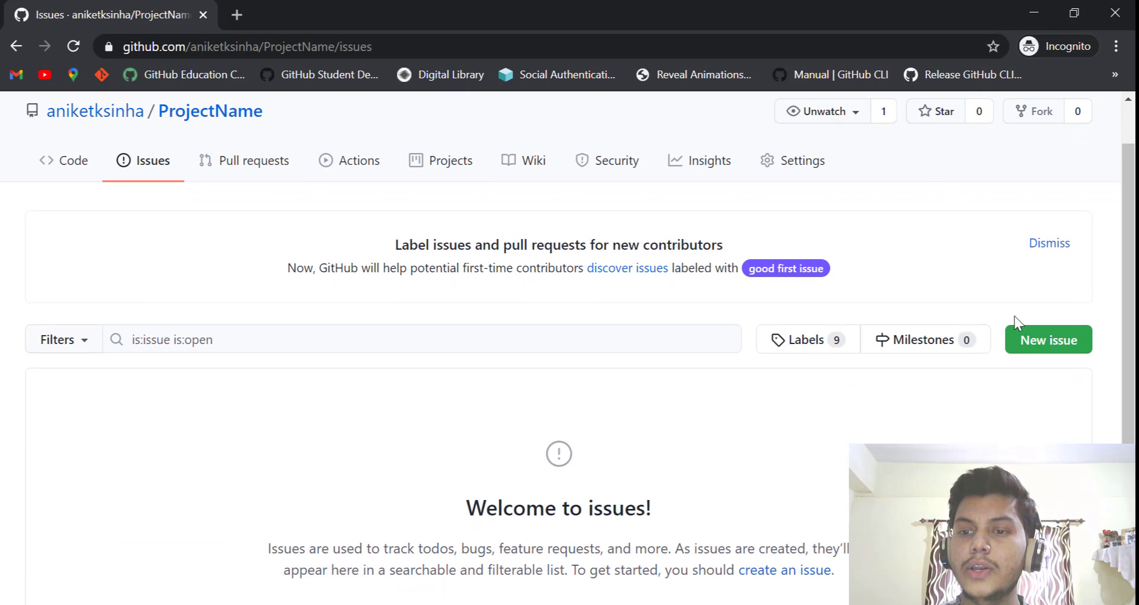
pyautogui.click(1030, 346)
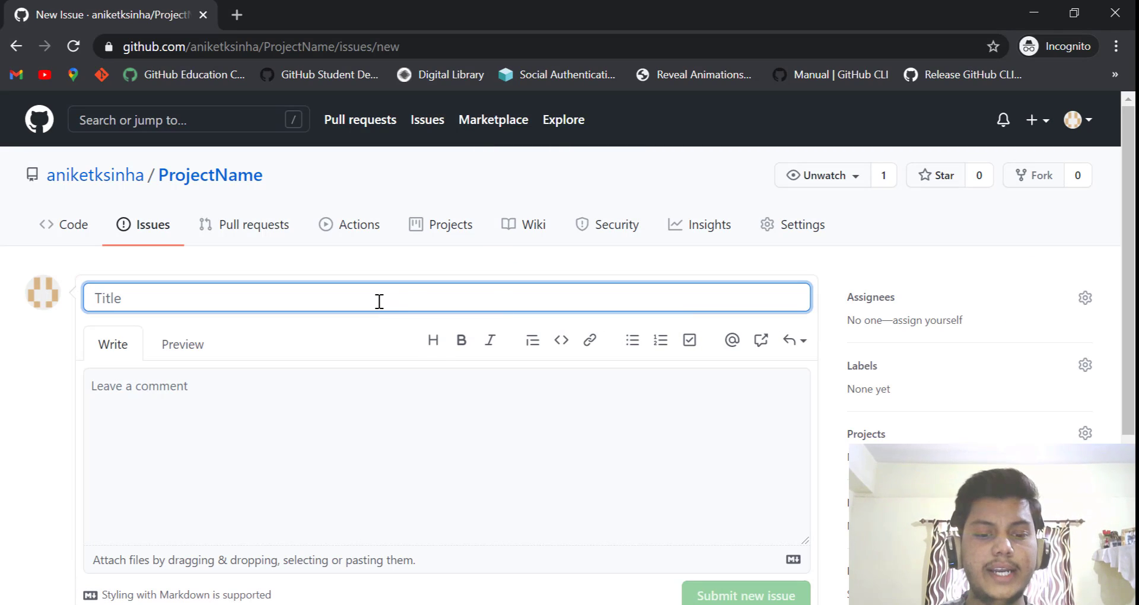
pyautogui.write('Add more files')
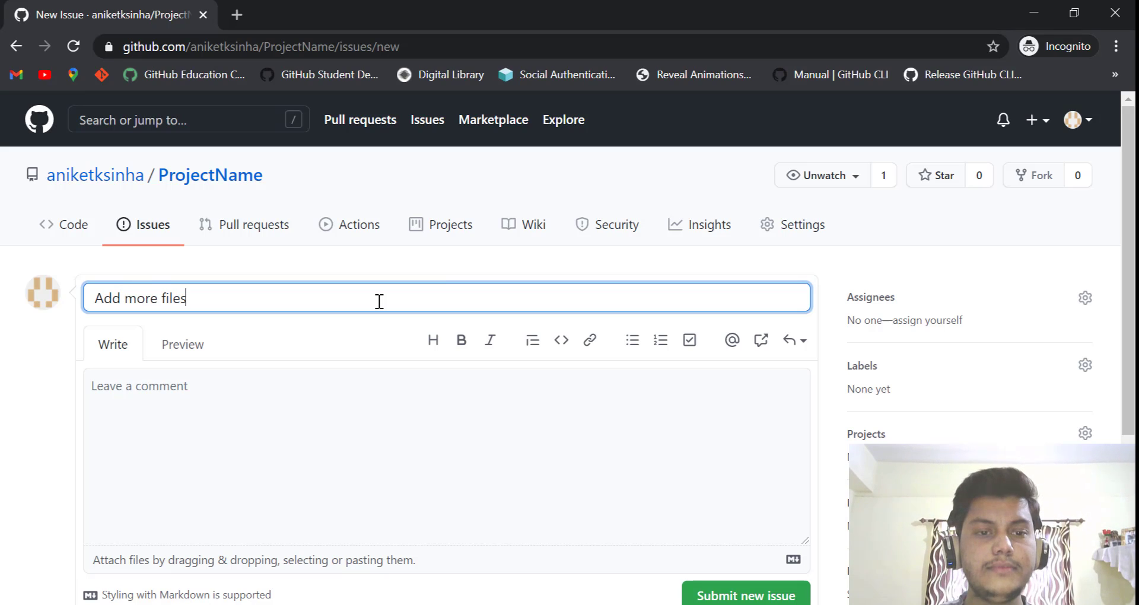
# Enter "Add more files." as the issue's comment and submit the issue.
pyautogui.click(312, 375)
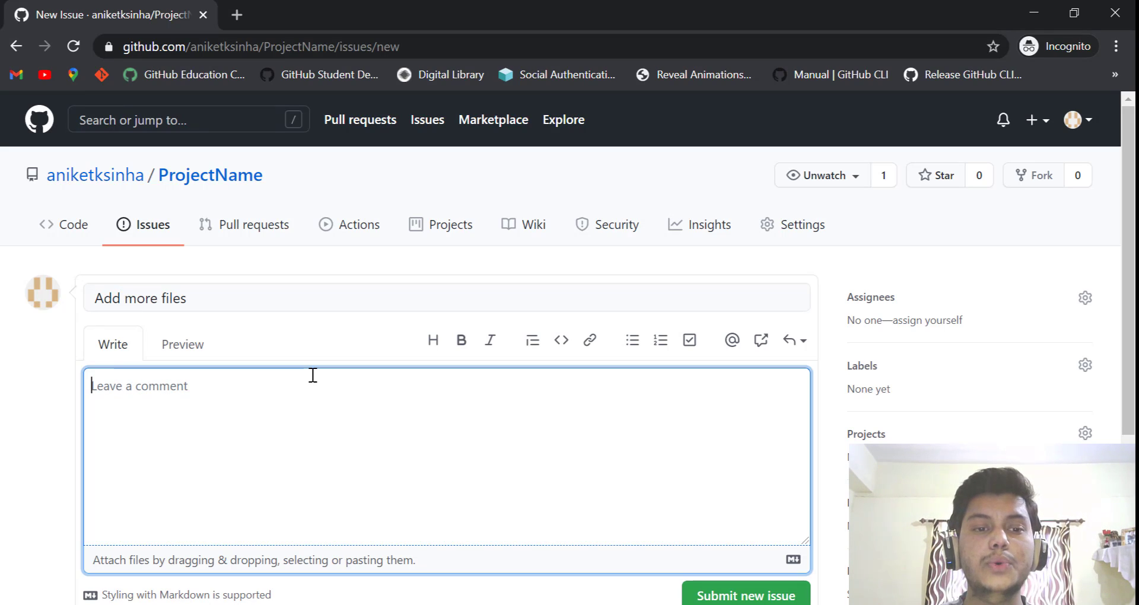
pyautogui.write('A')
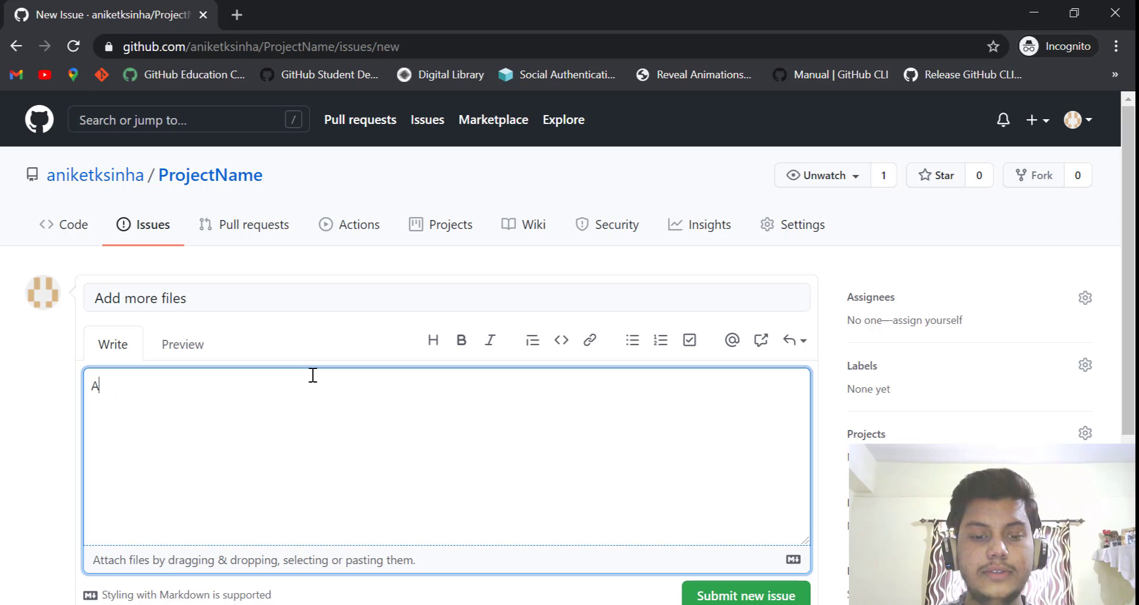
pyautogui.write('dd more f')
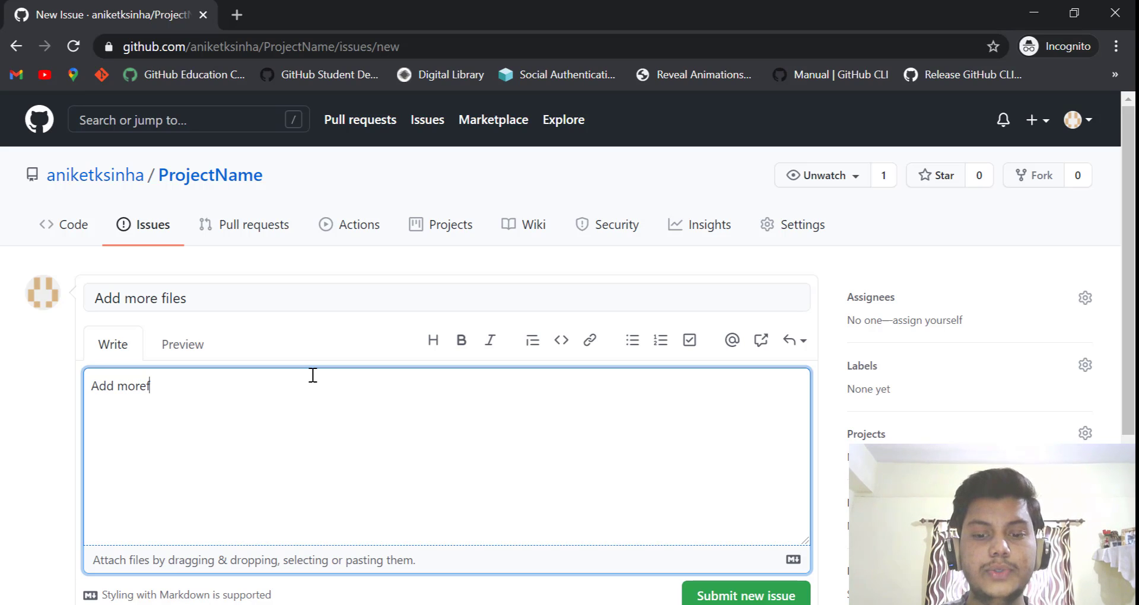
pyautogui.write('iles.')
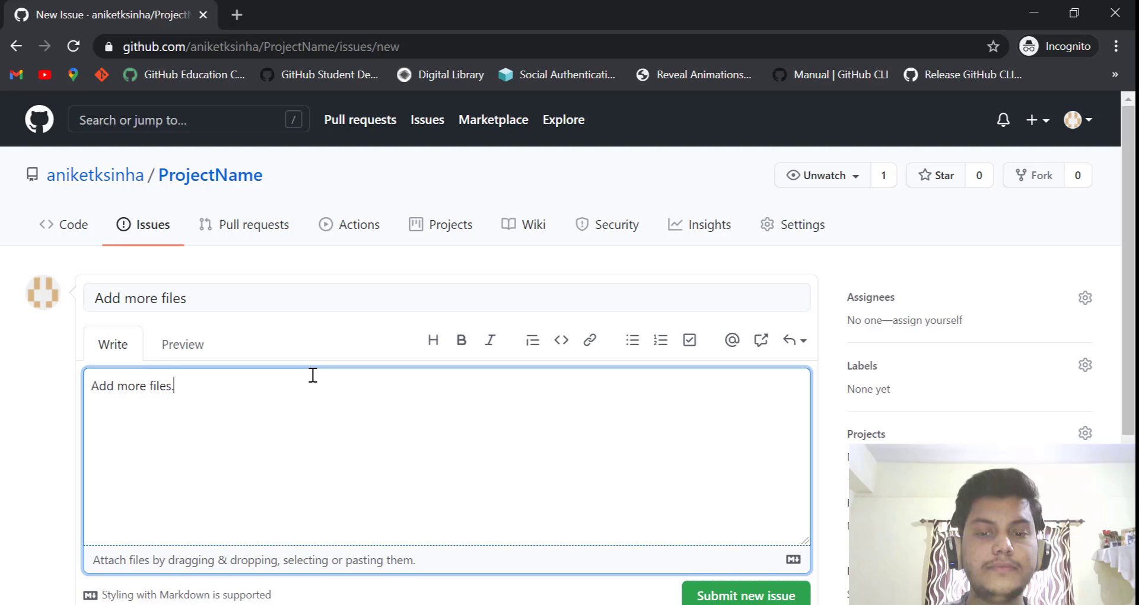
pyautogui.scroll(-3, 313, 375)
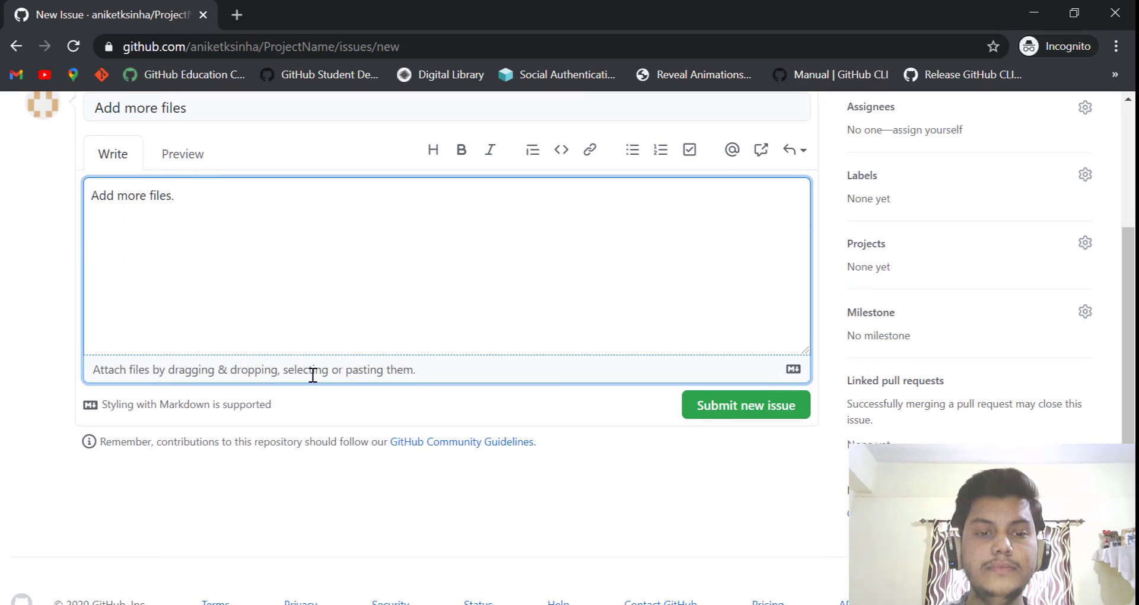
pyautogui.click(710, 414)
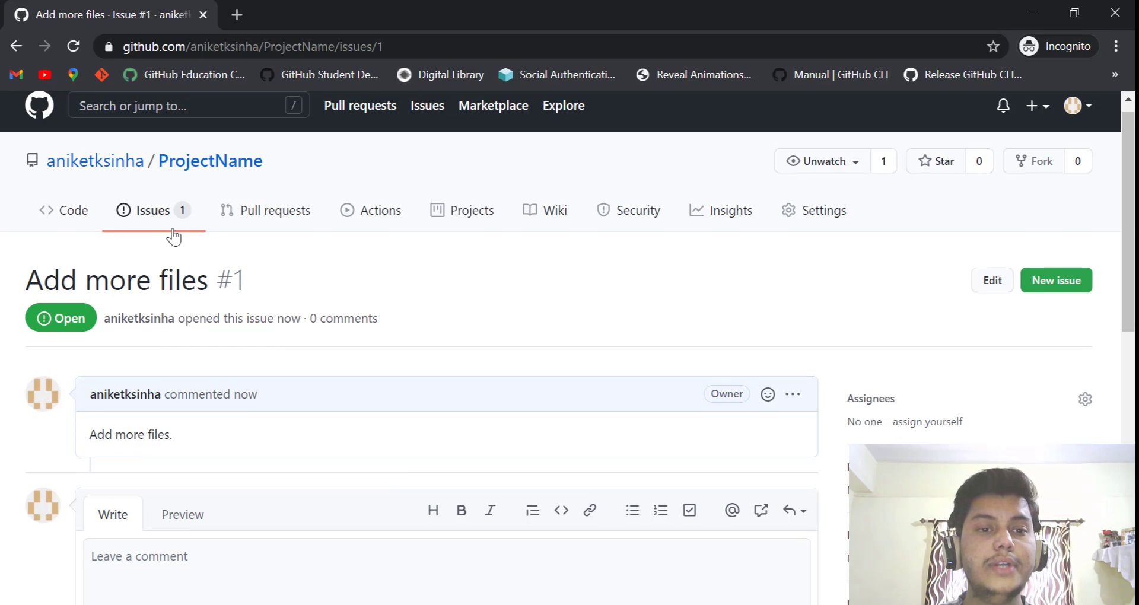
# Review the list of open issues in the ProjectName repository.
pyautogui.click(160, 217)
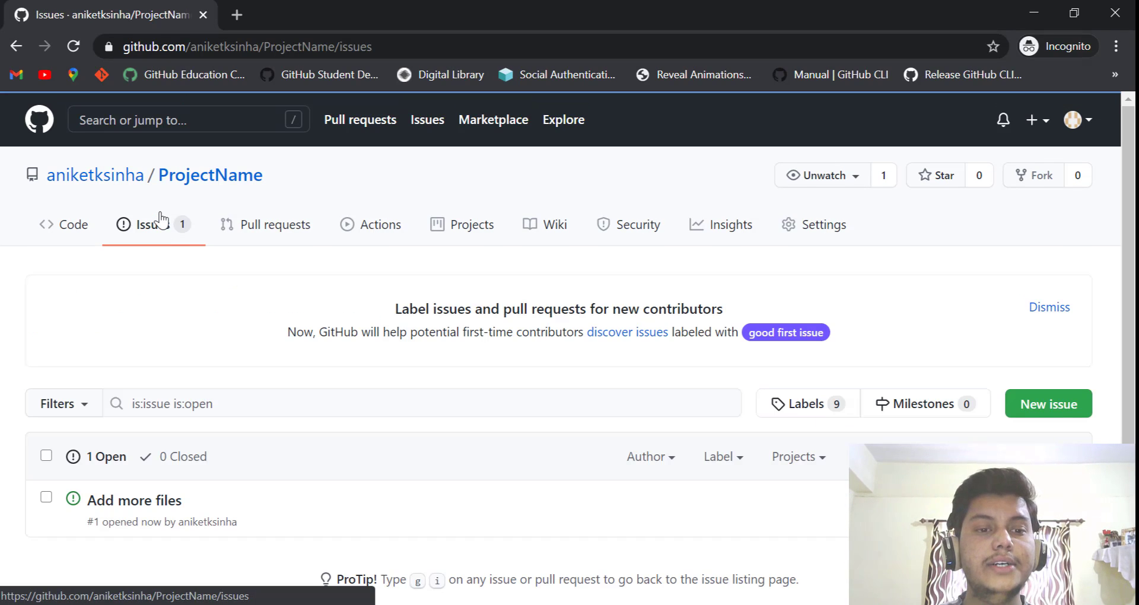
pyautogui.scroll(-2, 166, 461)
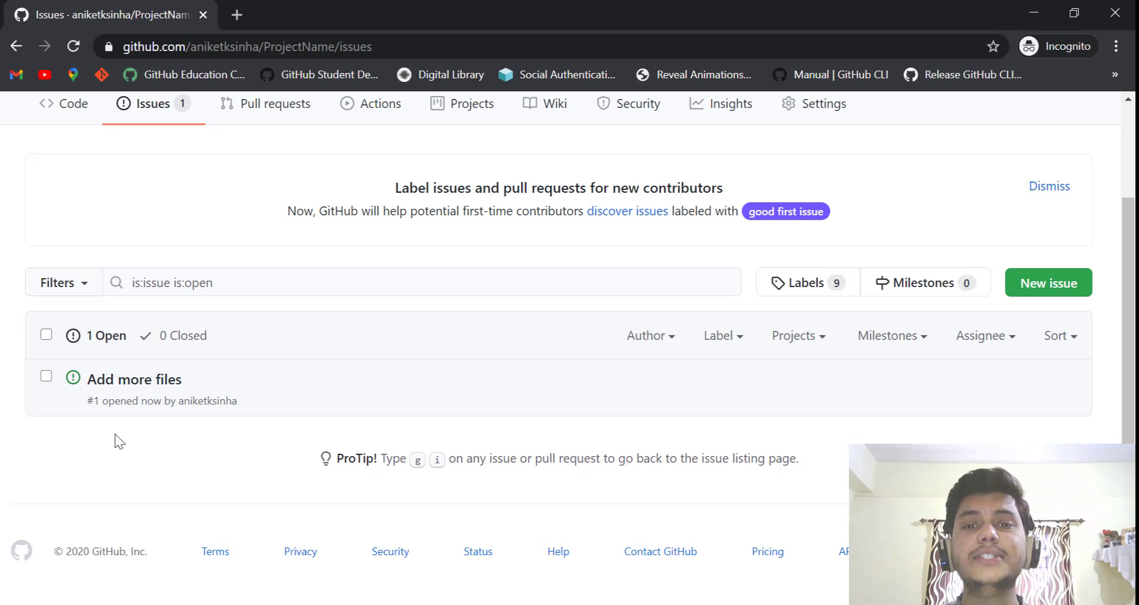
pyautogui.scroll(2, 118, 442)
# Return to the repository's code and create a branch named New Branch from main.
pyautogui.click(57, 240)
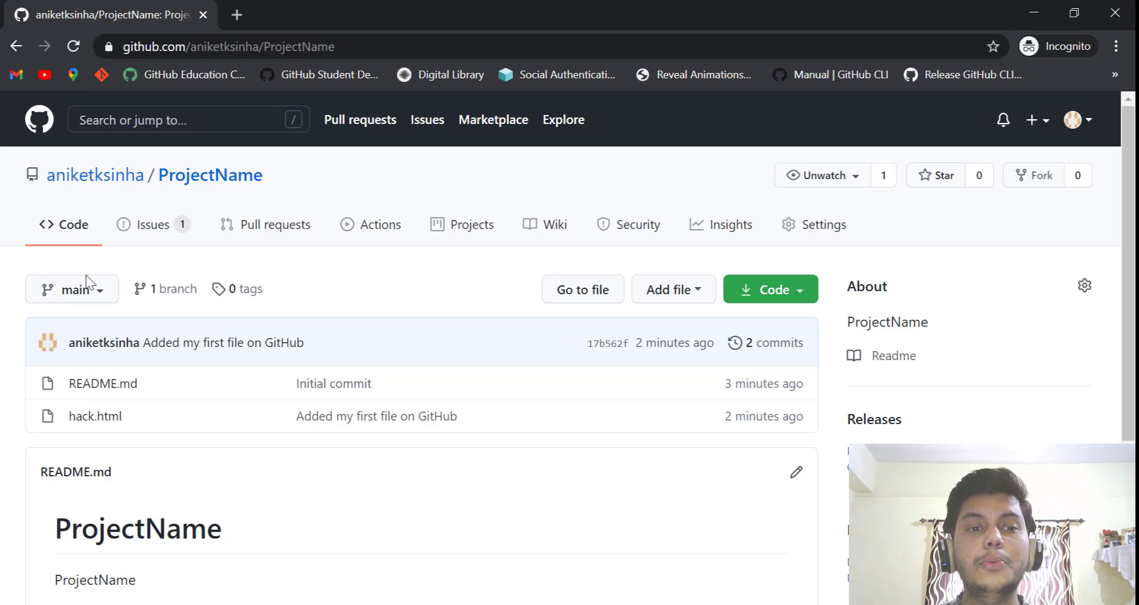
pyautogui.click(100, 293)
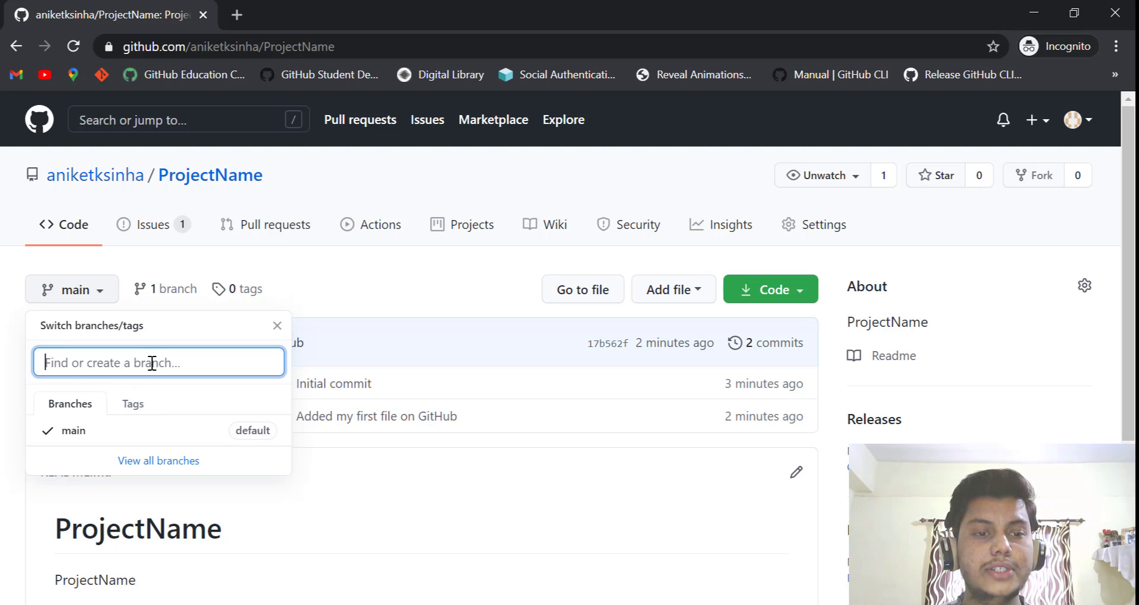
pyautogui.write('New ')
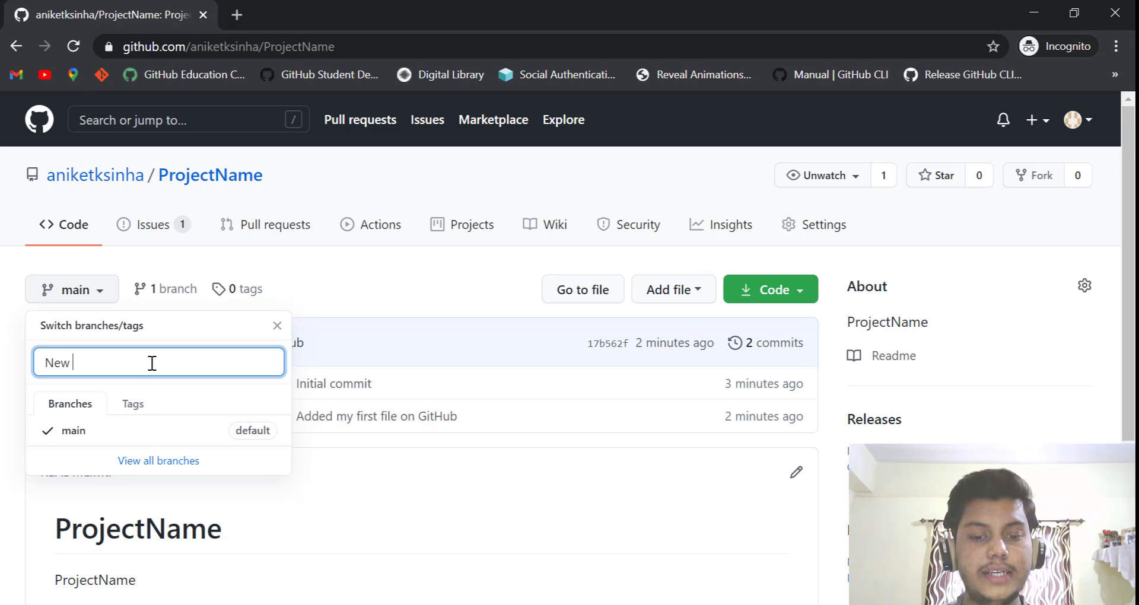
pyautogui.write('Branch')
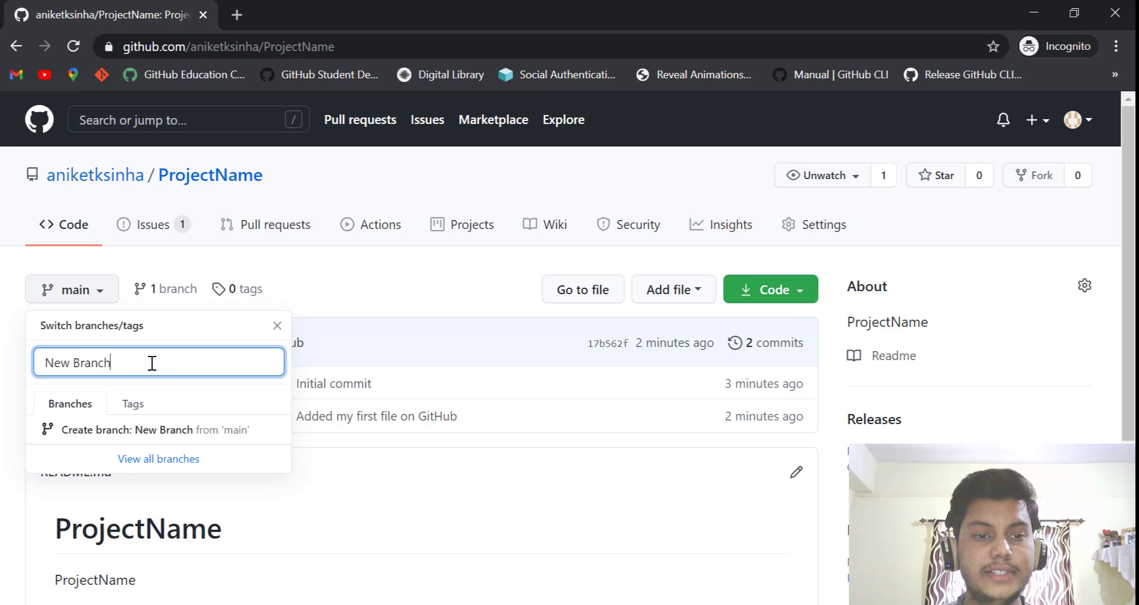
pyautogui.click(163, 435)
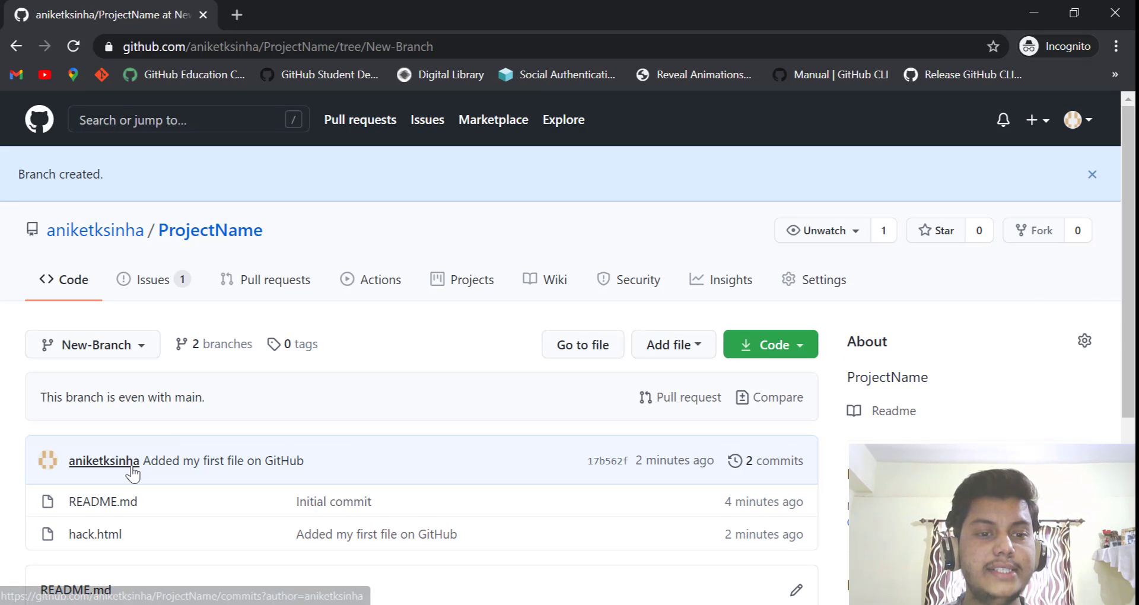
# Look over the new branch's files and switch the repository back to the main branch.
pyautogui.scroll(-2, 132, 473)
pyautogui.scroll(1, 132, 474)
pyautogui.scroll(1, 132, 474)
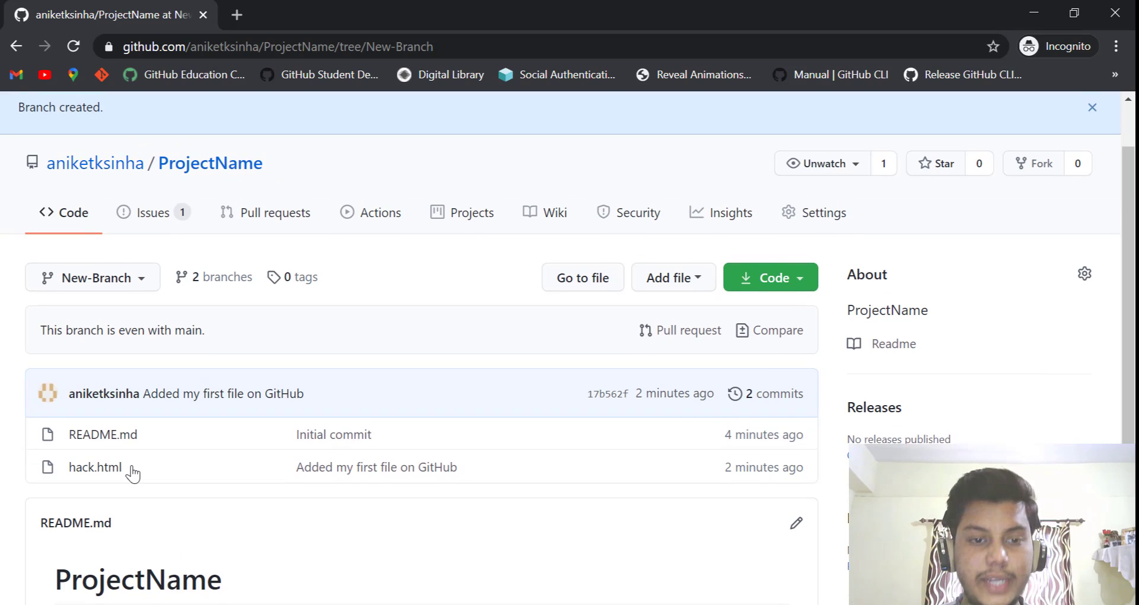
pyautogui.scroll(1, 132, 473)
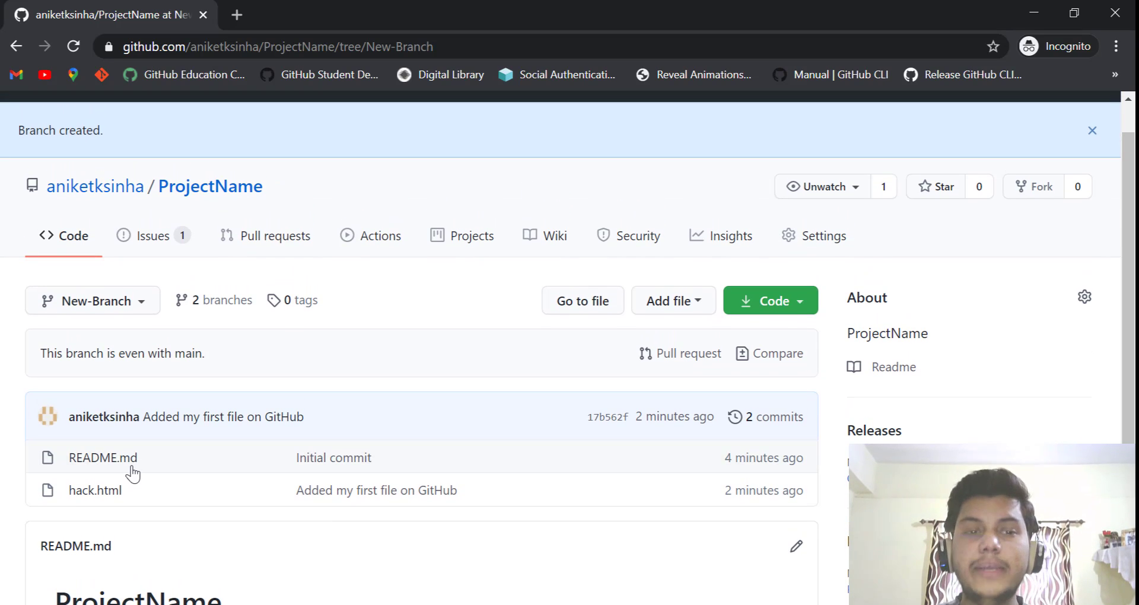
pyautogui.click(131, 311)
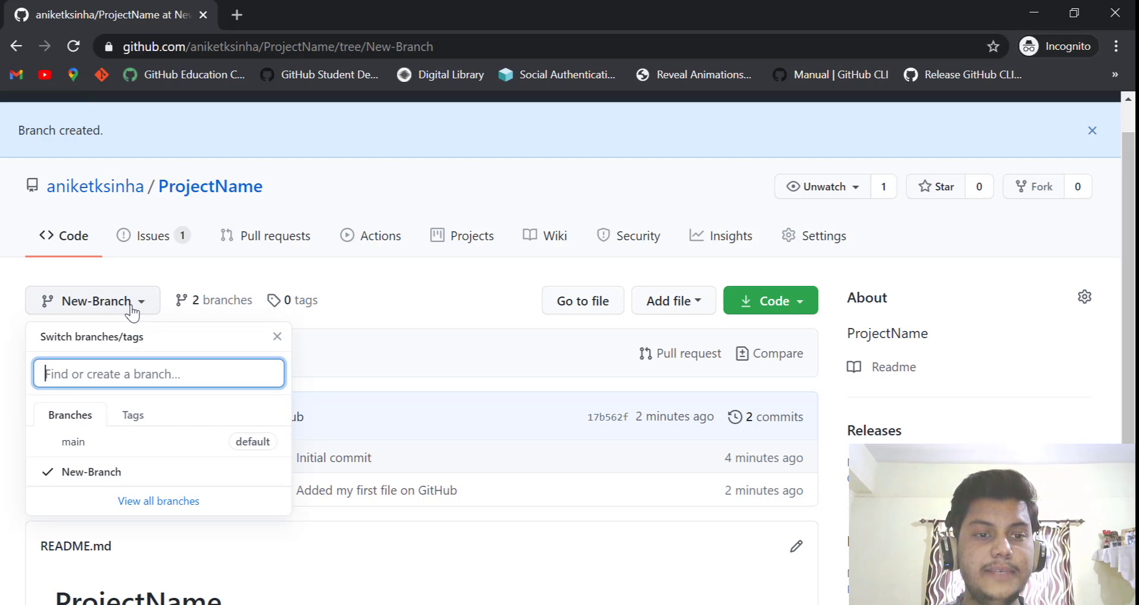
pyautogui.click(69, 439)
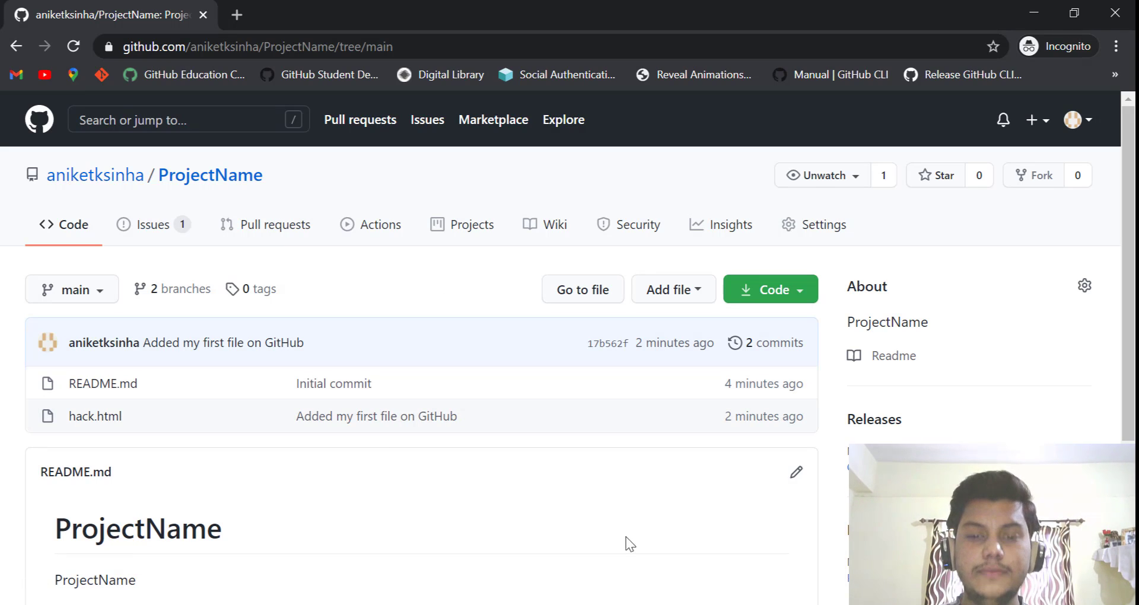
# Switch to the regular Chrome window and show the repositories of the GitHub profile open there.
pyautogui.click(554, 579)
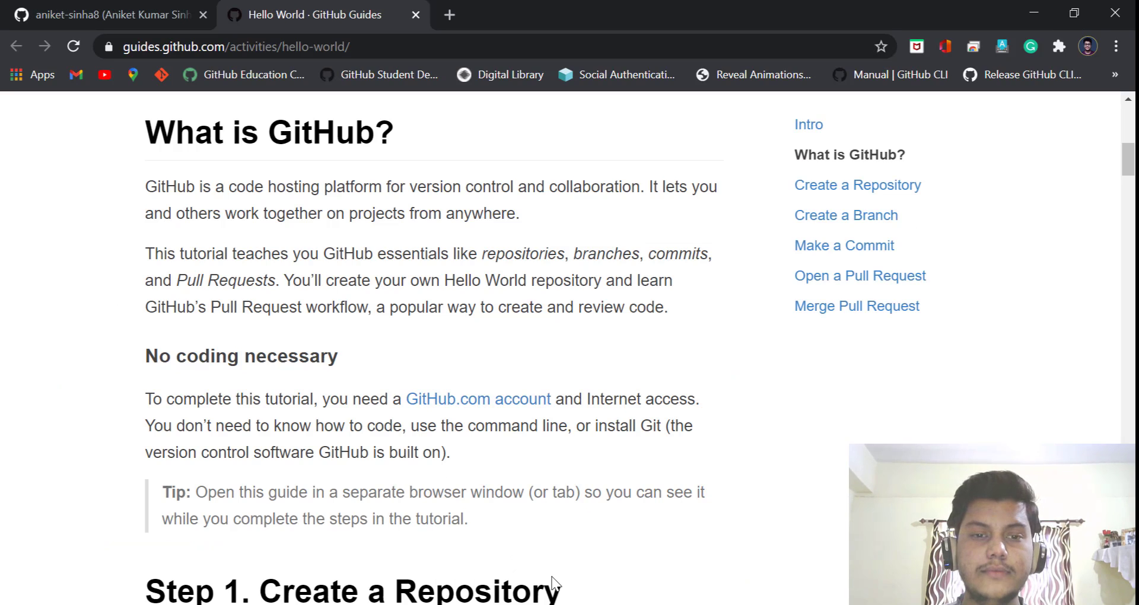
pyautogui.click(148, 24)
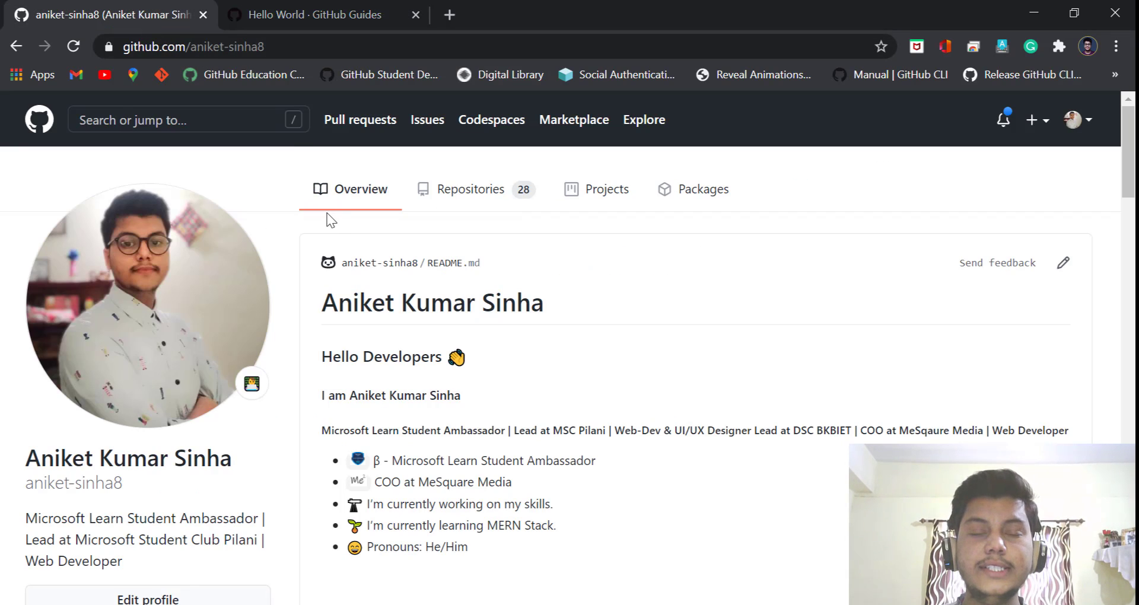
pyautogui.click(454, 212)
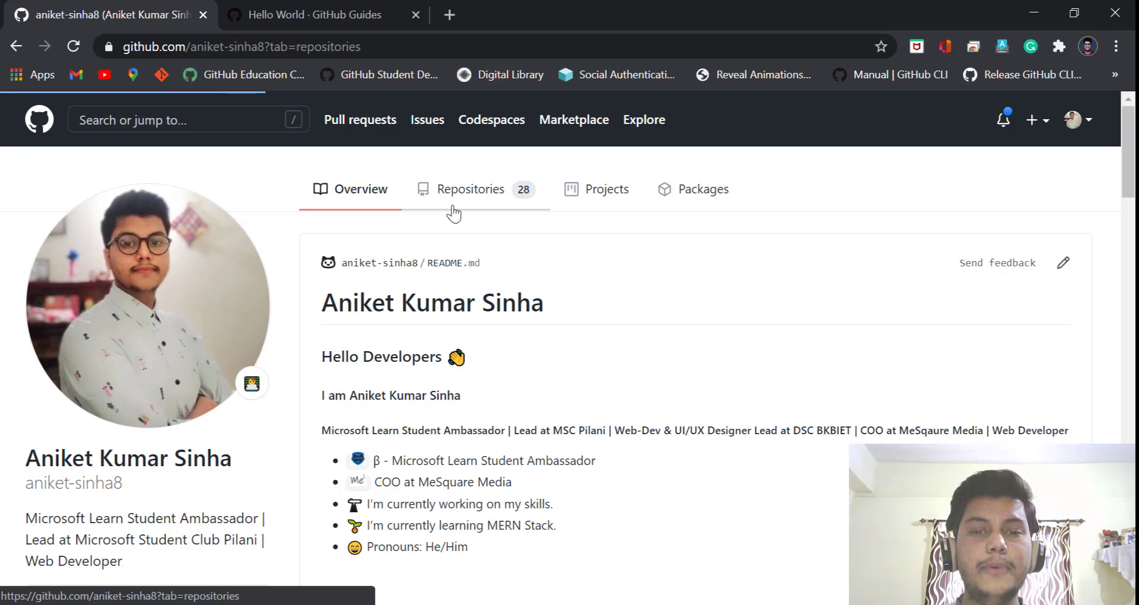
pyautogui.scroll(-3, 454, 212)
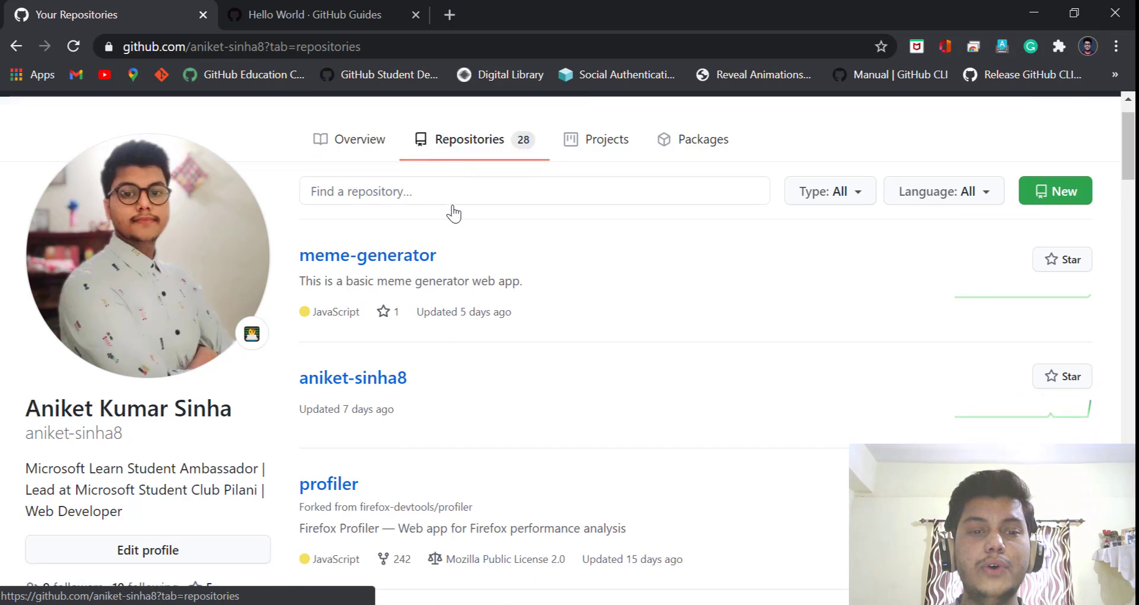
# Open the profile repository named after the account's username, listed between meme-generator and profiler.
pyautogui.moveTo(30, 340); pyautogui.dragTo(120, 340)
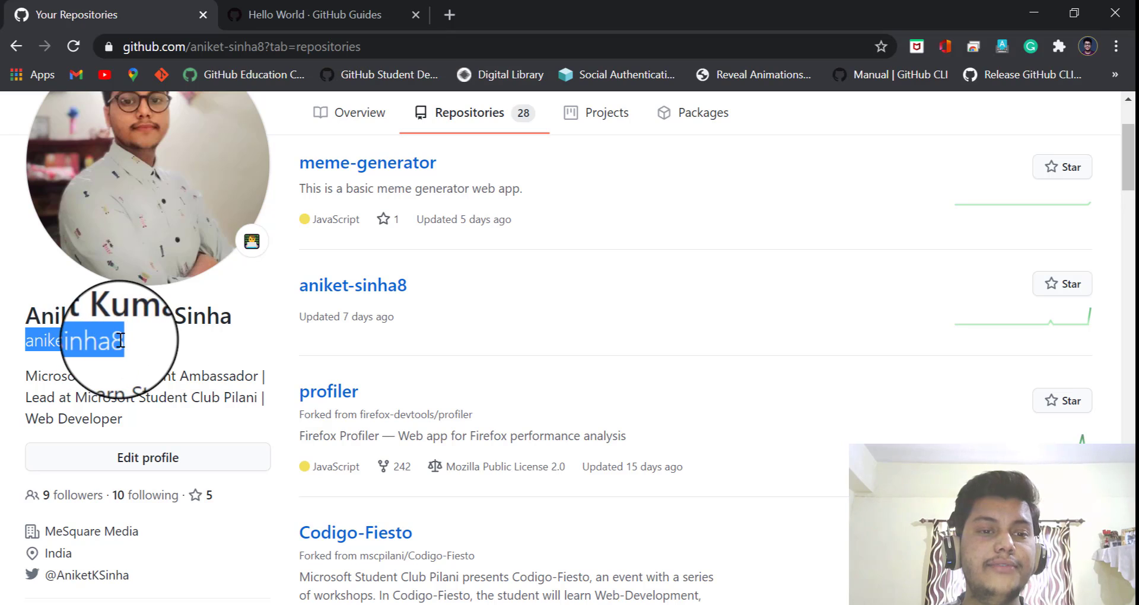
pyautogui.click(227, 336)
pyautogui.scroll(1, 230, 339)
pyautogui.scroll(-1, 230, 340)
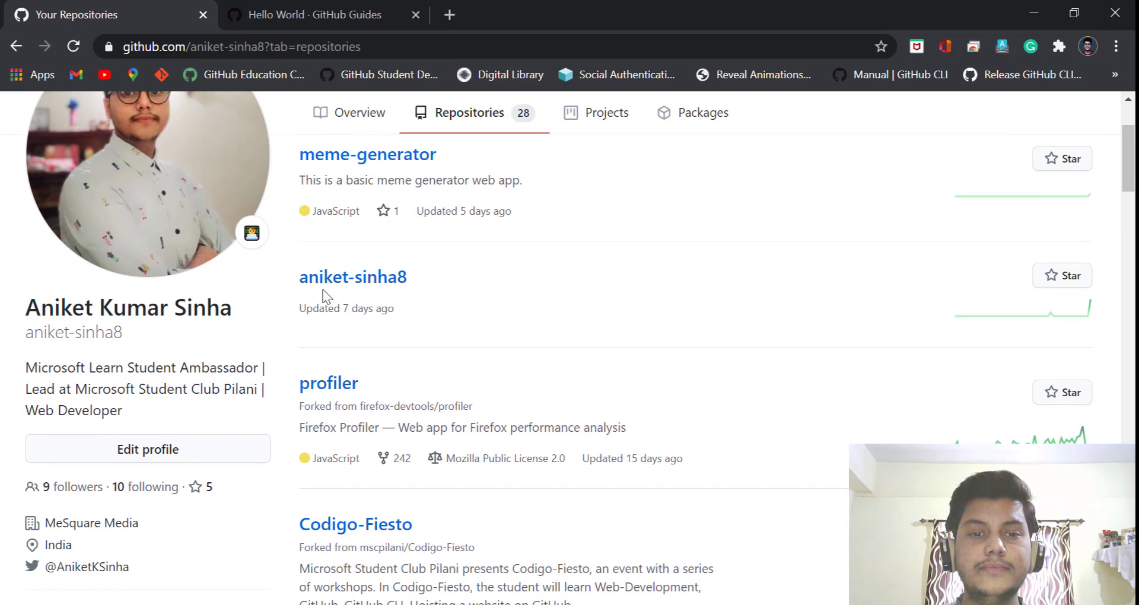
pyautogui.click(365, 285)
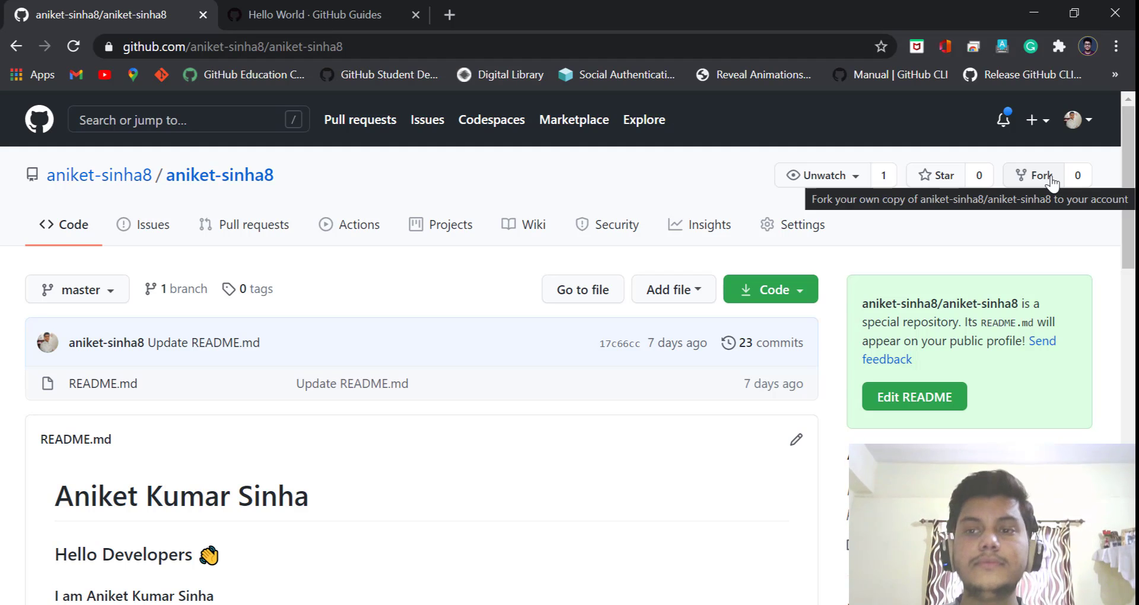
# Copy the profile repository's address and open it in a new tab of the Incognito window.
pyautogui.click(418, 50)
pyautogui.hotkey('ctrl', 'c')
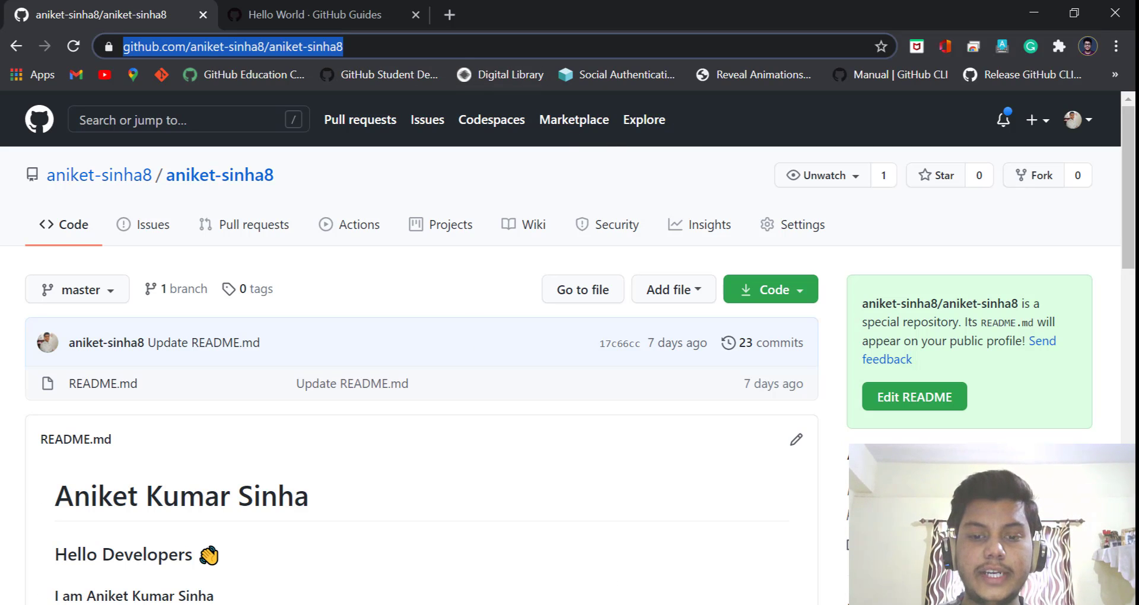
pyautogui.moveTo(589, 604)
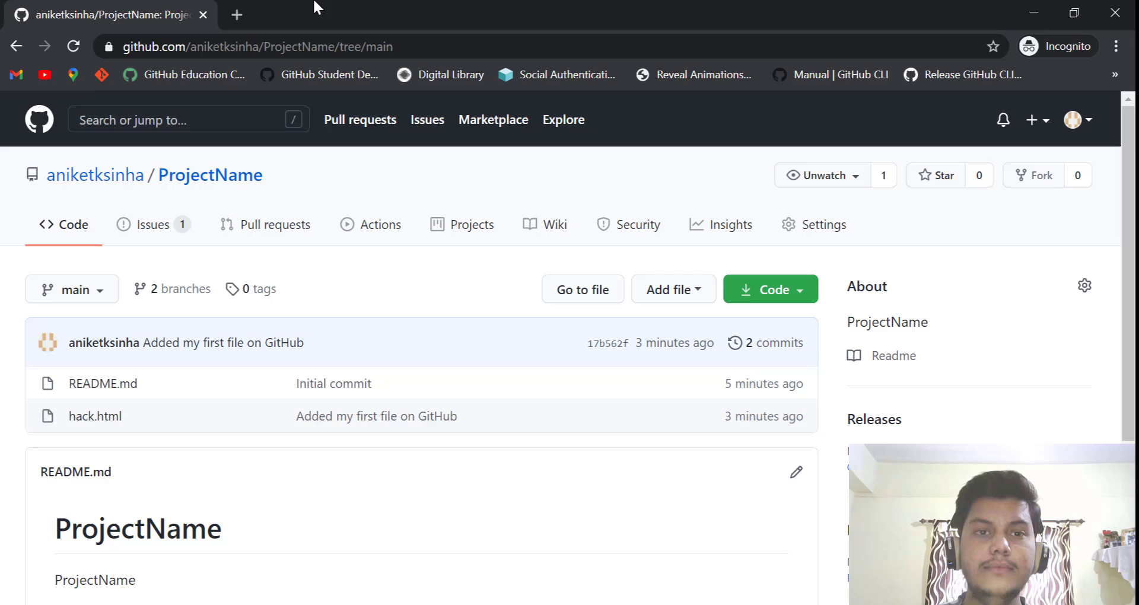
pyautogui.click(240, 9)
pyautogui.hotkey('ctrl', 'v')
pyautogui.press('Return')
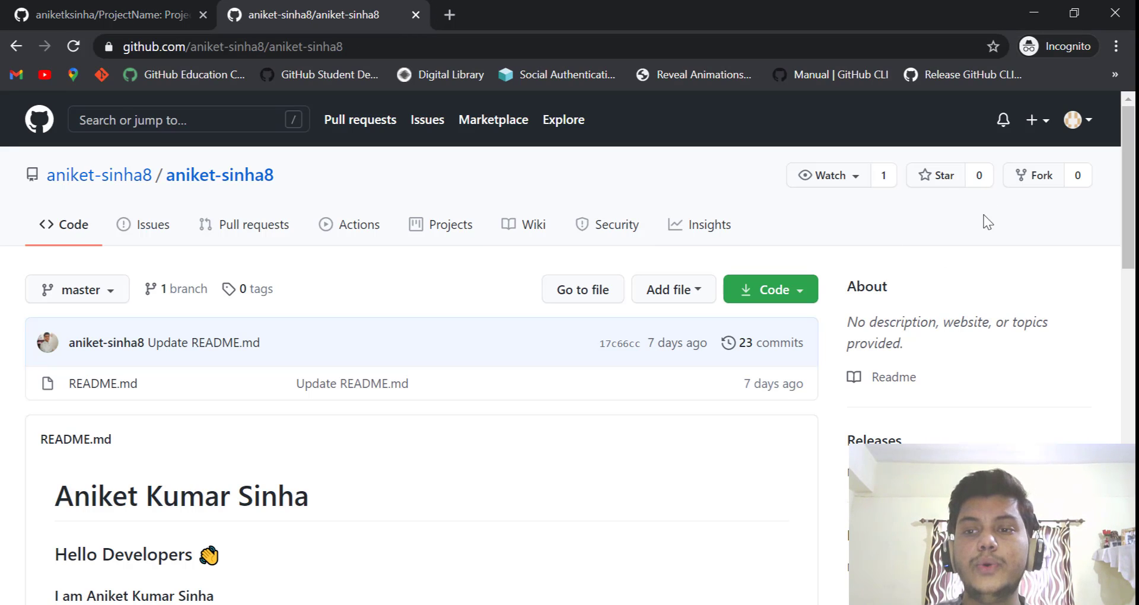
# Fork the profile repository into the account signed in to the Incognito window and check its source link.
pyautogui.click(1040, 179)
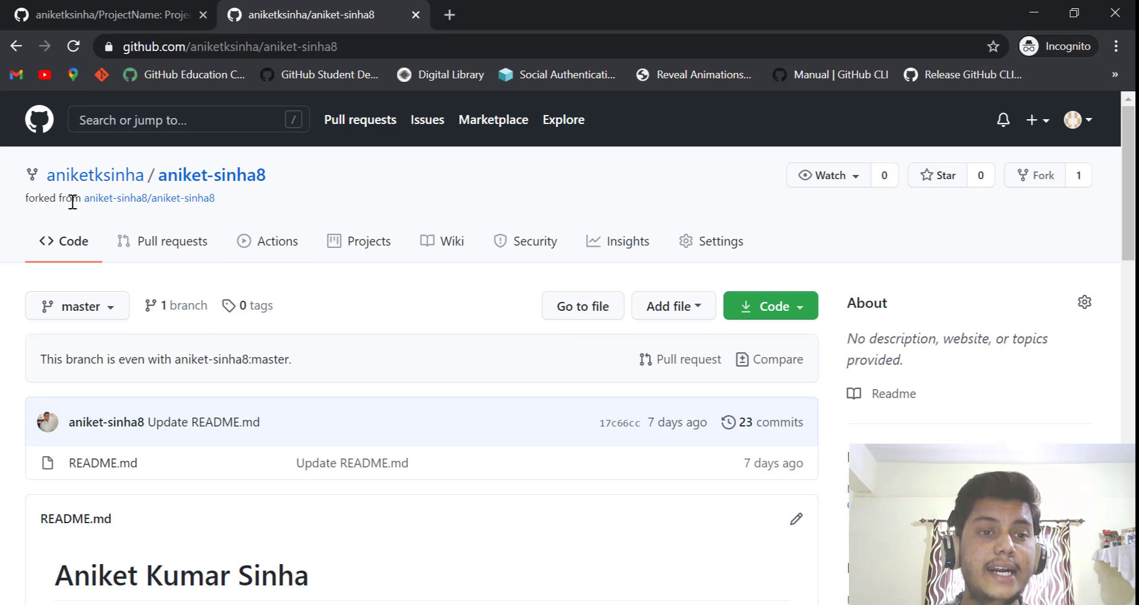
pyautogui.moveTo(87, 201)
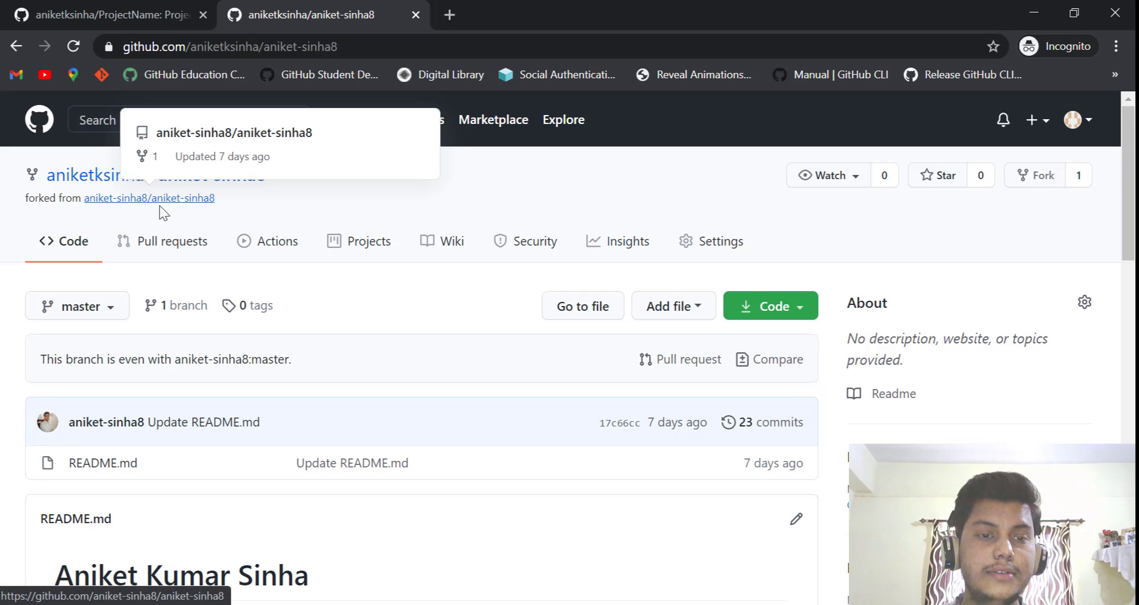
pyautogui.moveTo(117, 187)
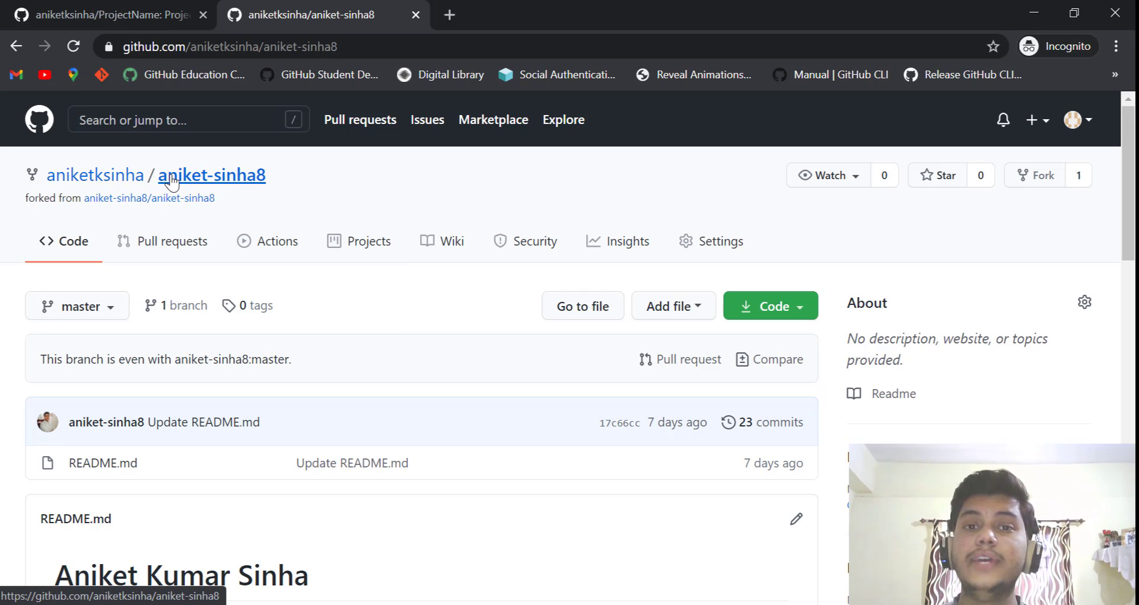
# Look through the README content shown on the forked repository's main page.
pyautogui.scroll(-10, 279, 407)
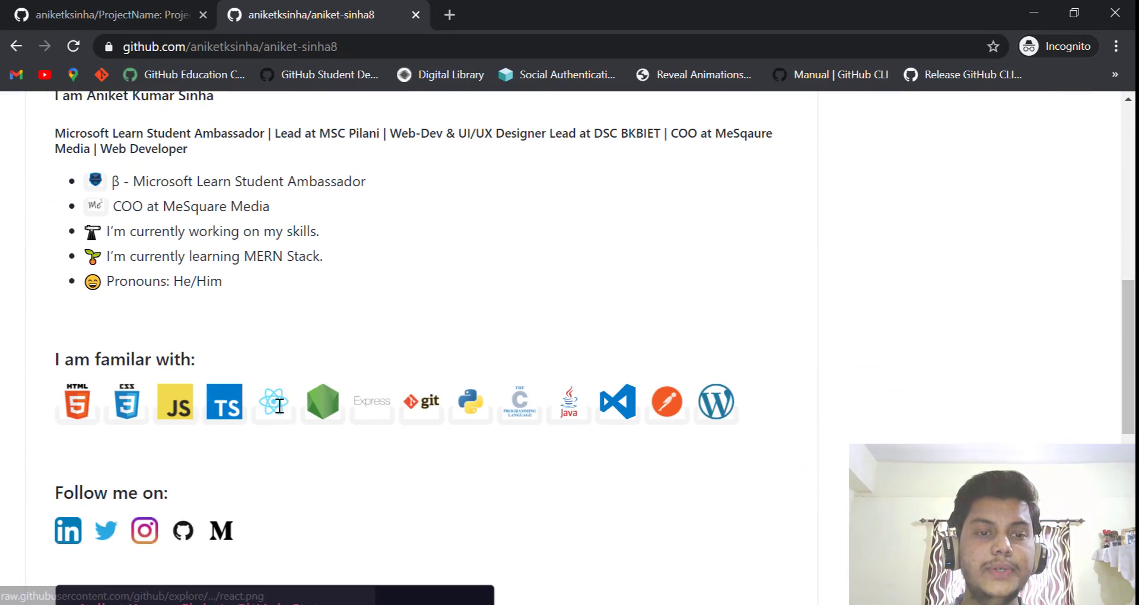
pyautogui.scroll(-9, 280, 407)
pyautogui.scroll(14, 279, 407)
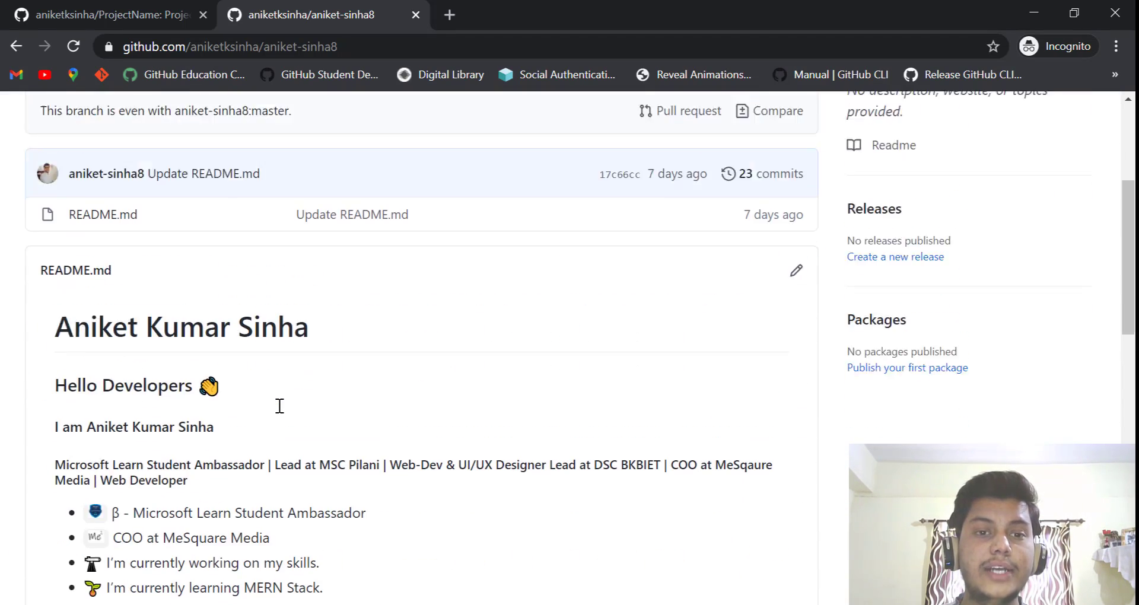
pyautogui.scroll(3, 279, 406)
pyautogui.scroll(2, 280, 406)
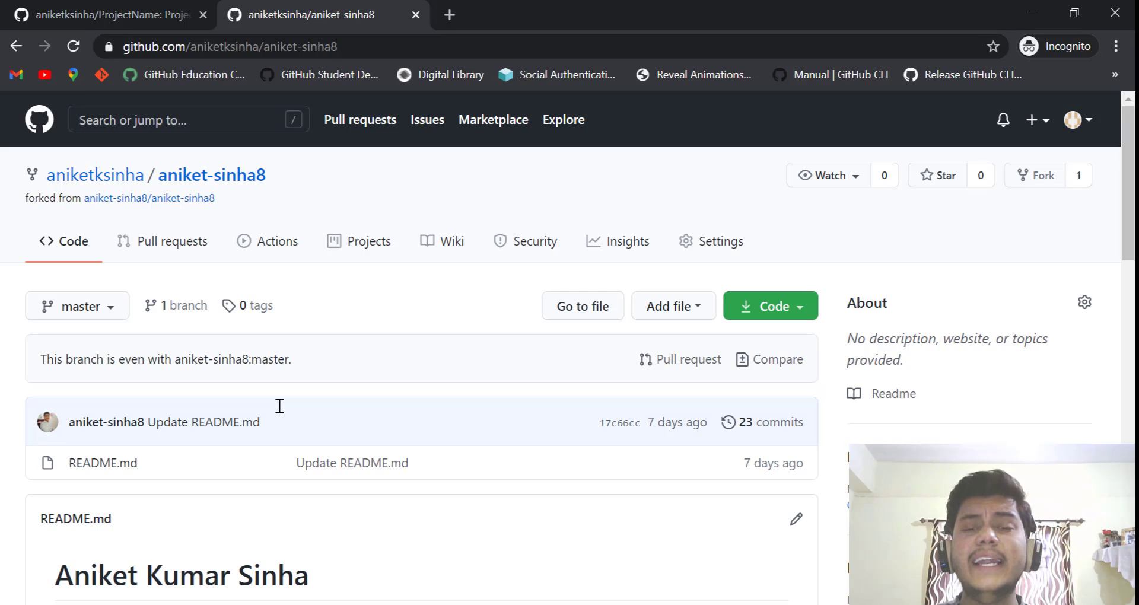
# Open the fork's README.md file for editing.
pyautogui.scroll(-1, 279, 407)
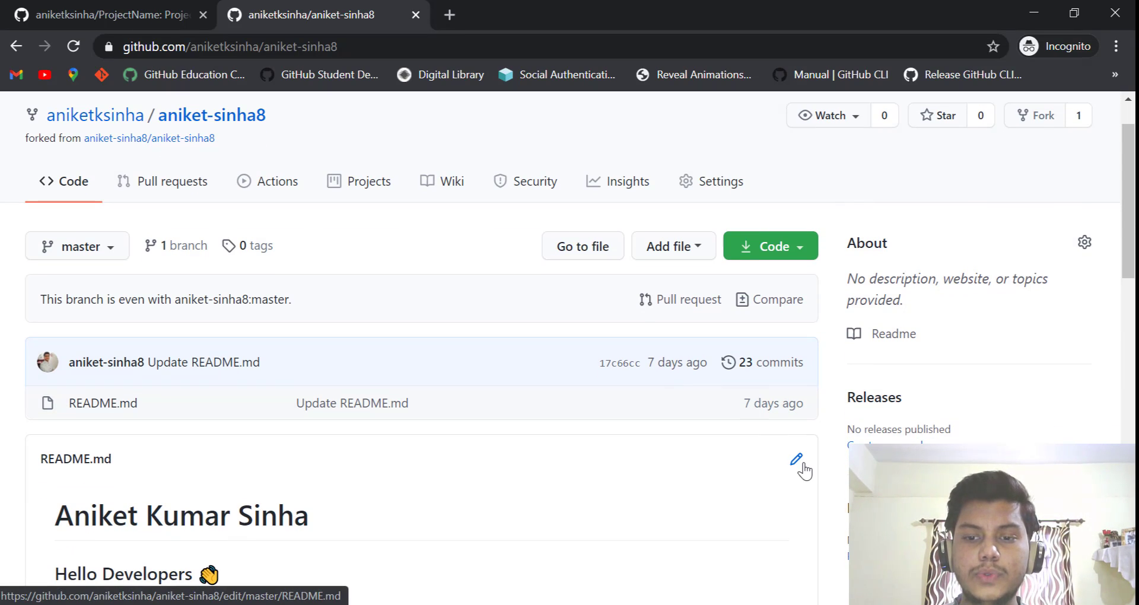
pyautogui.click(125, 408)
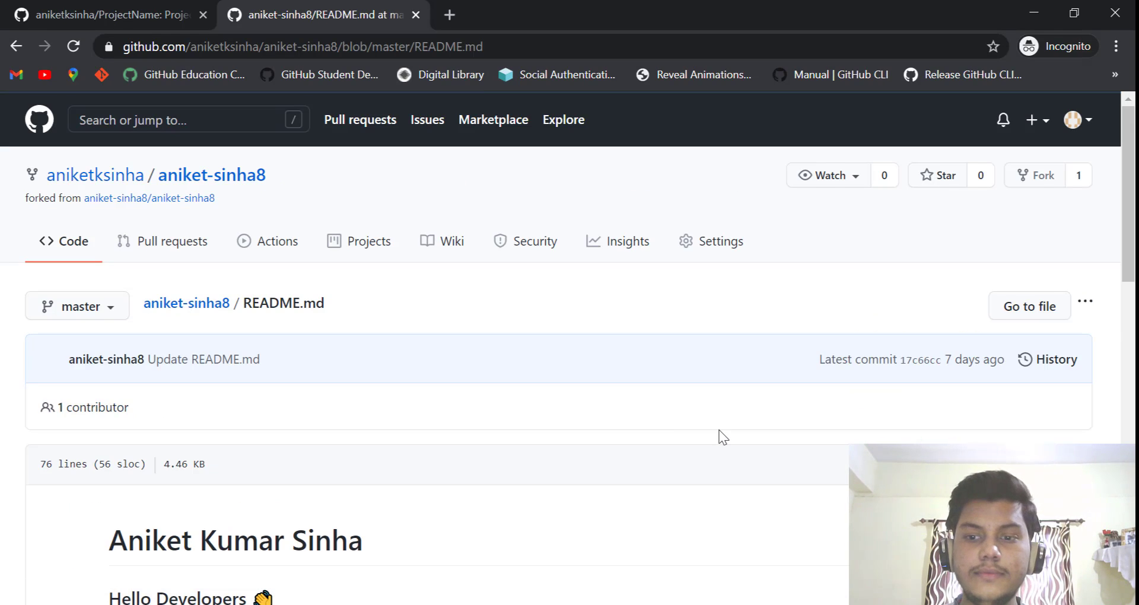
pyautogui.scroll(-5, 798, 361)
pyautogui.click(1035, 209)
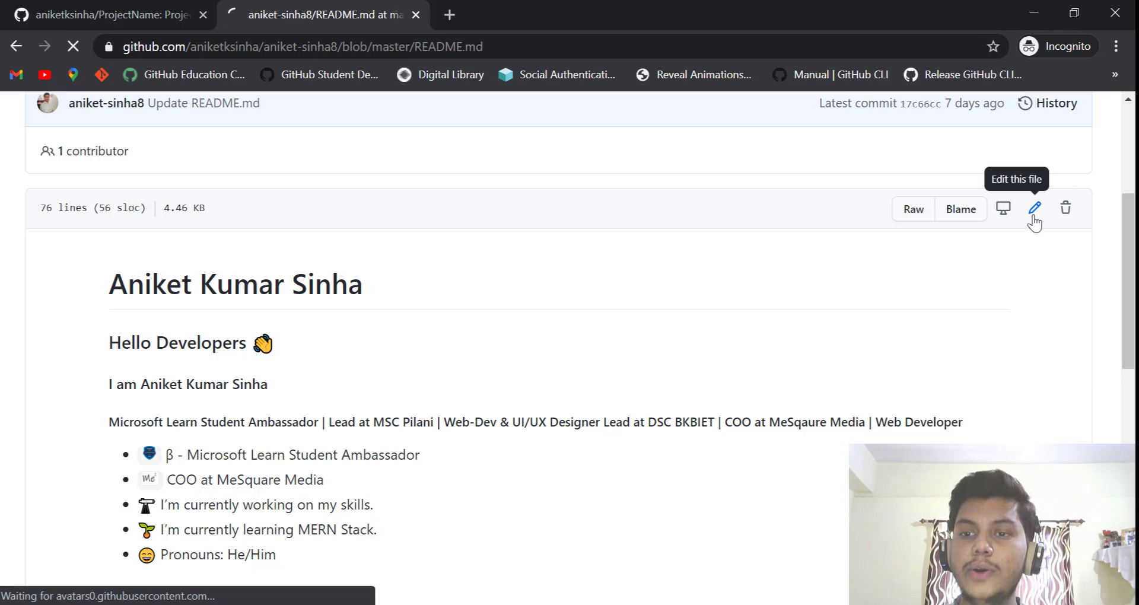
pyautogui.scroll(-2, 600, 309)
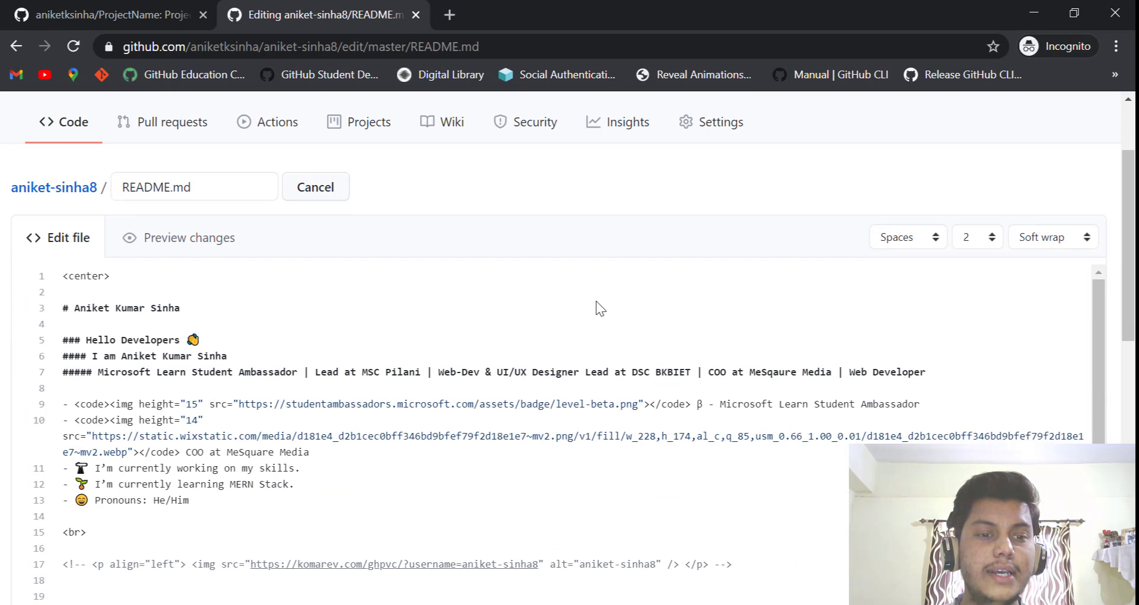
pyautogui.scroll(-1, 601, 308)
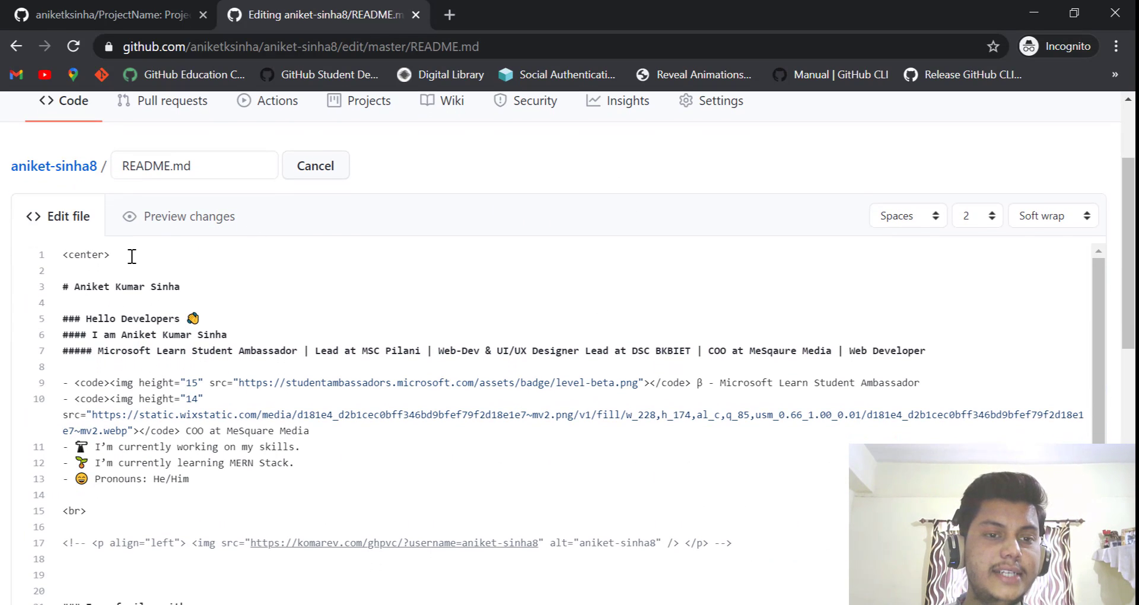
# Insert the heading "# My First Pull Request" between the <center> tag and the name heading in README.md.
pyautogui.press('Return')
pyautogui.press('Return')
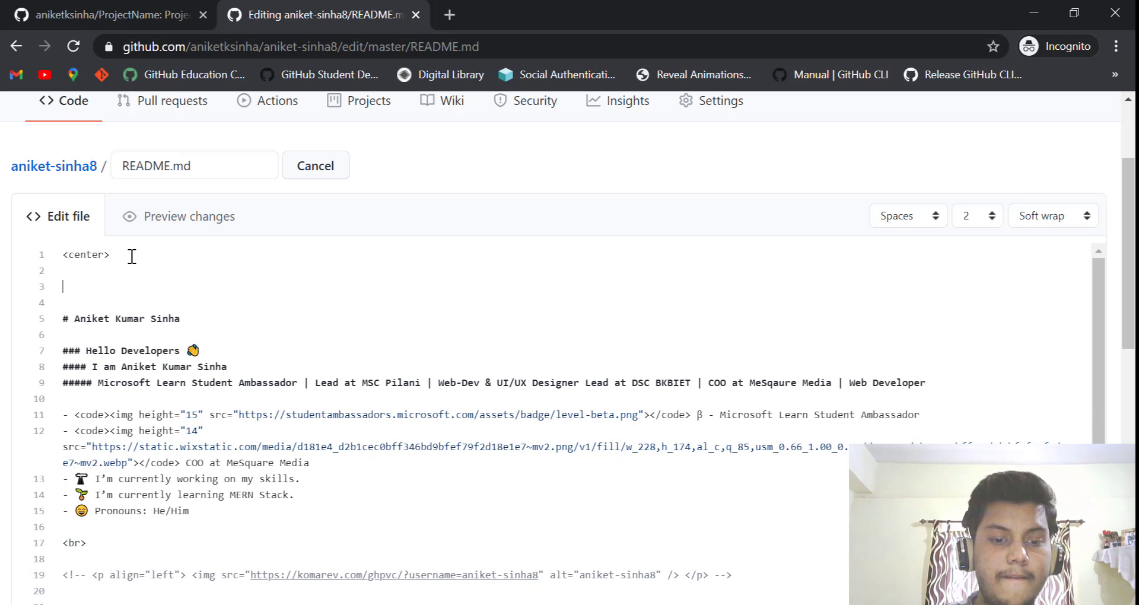
pyautogui.write('# ')
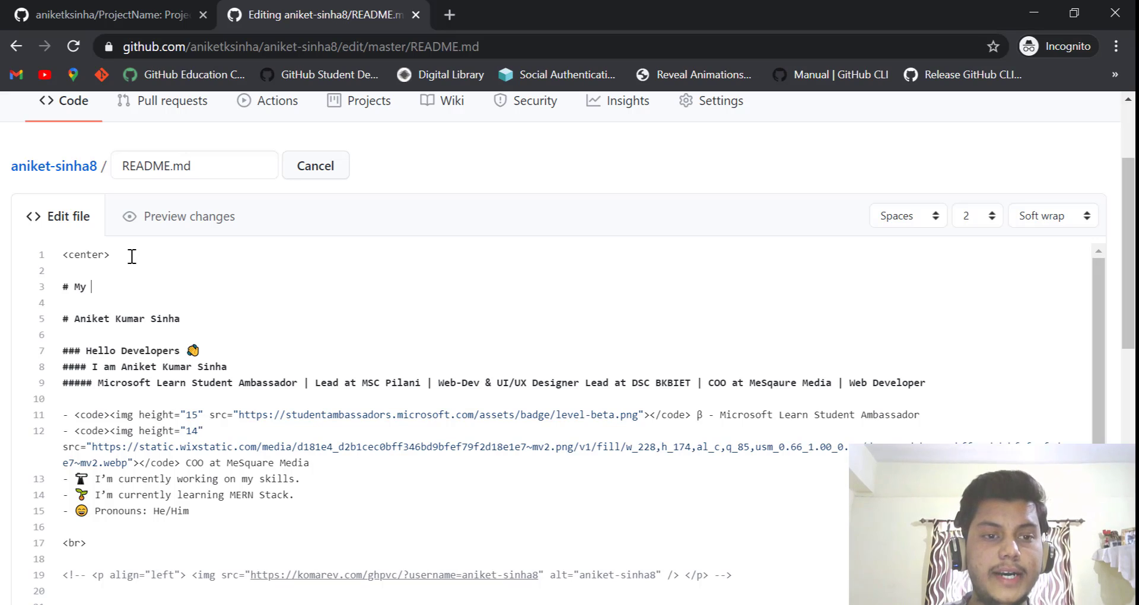
pyautogui.write('My First P')
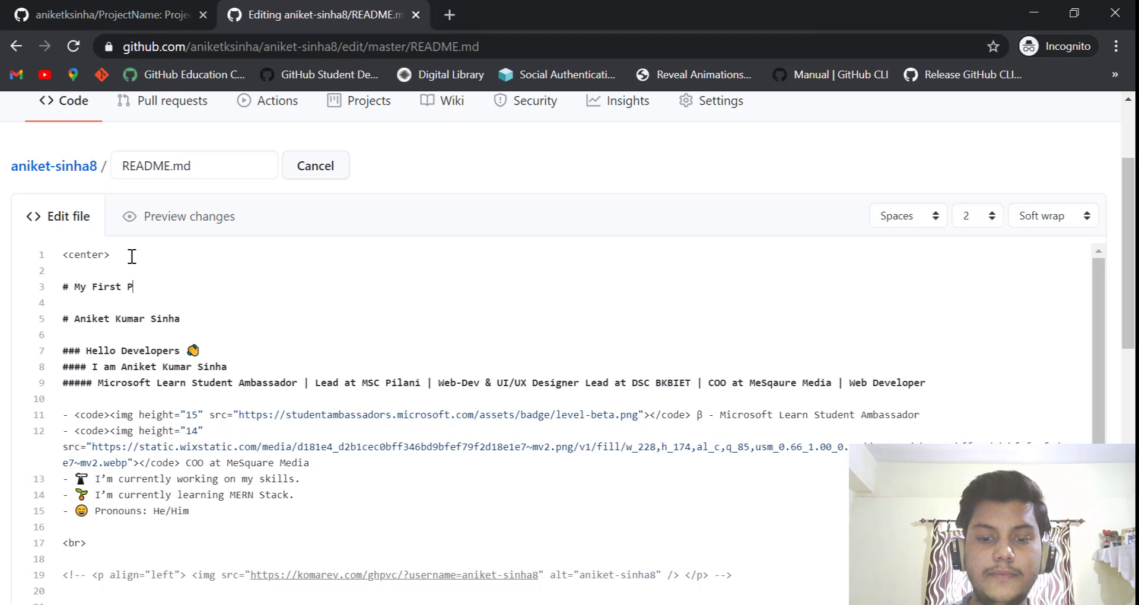
pyautogui.write('ull Request')
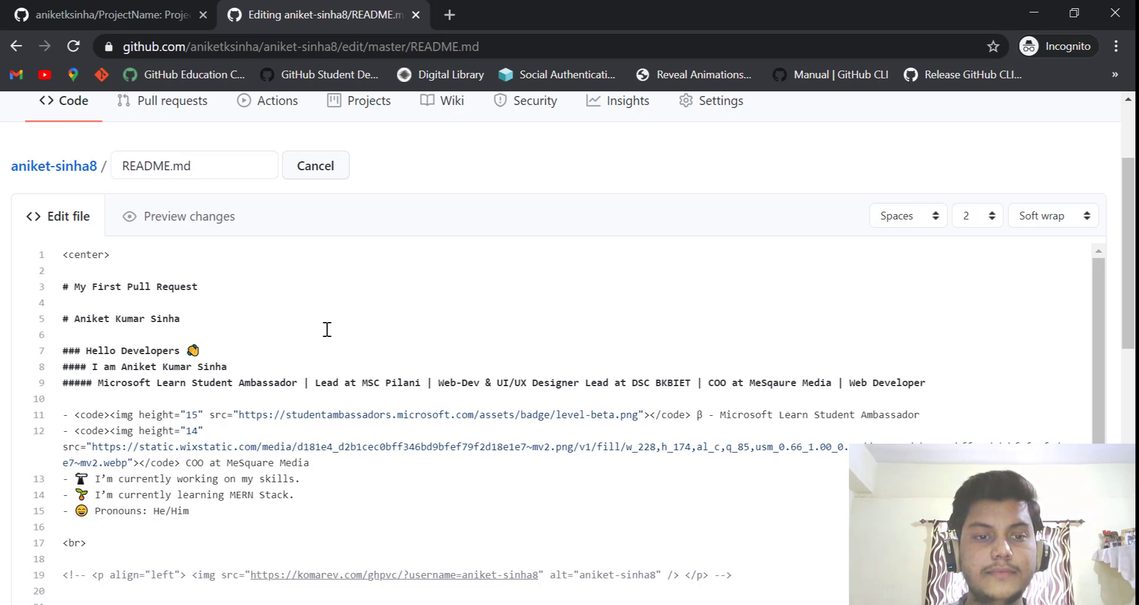
# Commit the README.md edit directly to the master branch with the default message and view the rendered file.
pyautogui.scroll(-1, 342, 343)
pyautogui.scroll(-10, 343, 343)
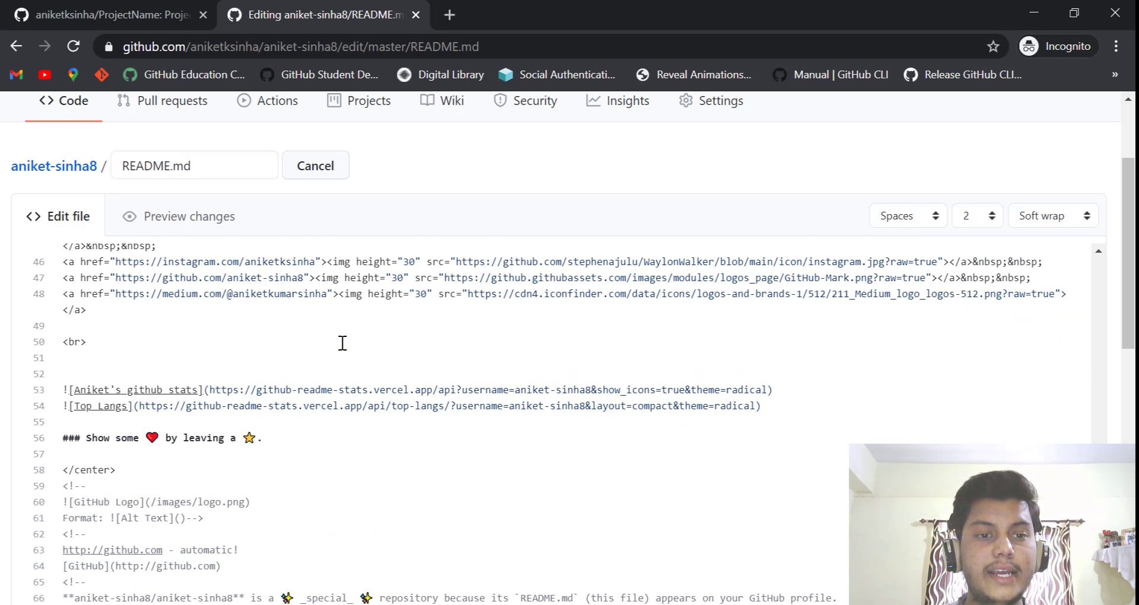
pyautogui.scroll(-10, 445, 157)
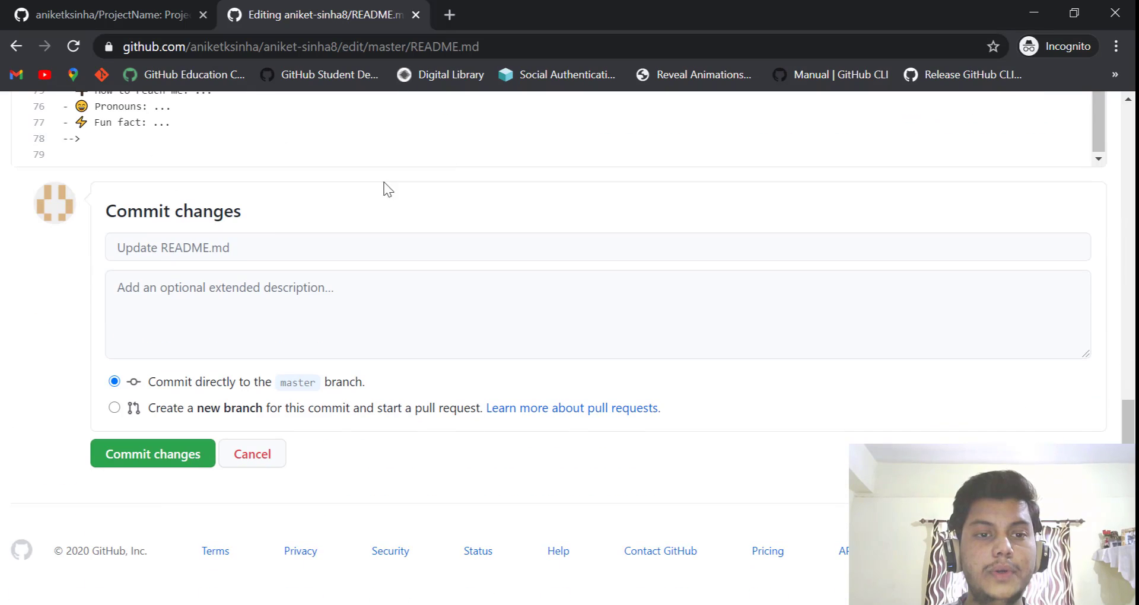
pyautogui.click(244, 245)
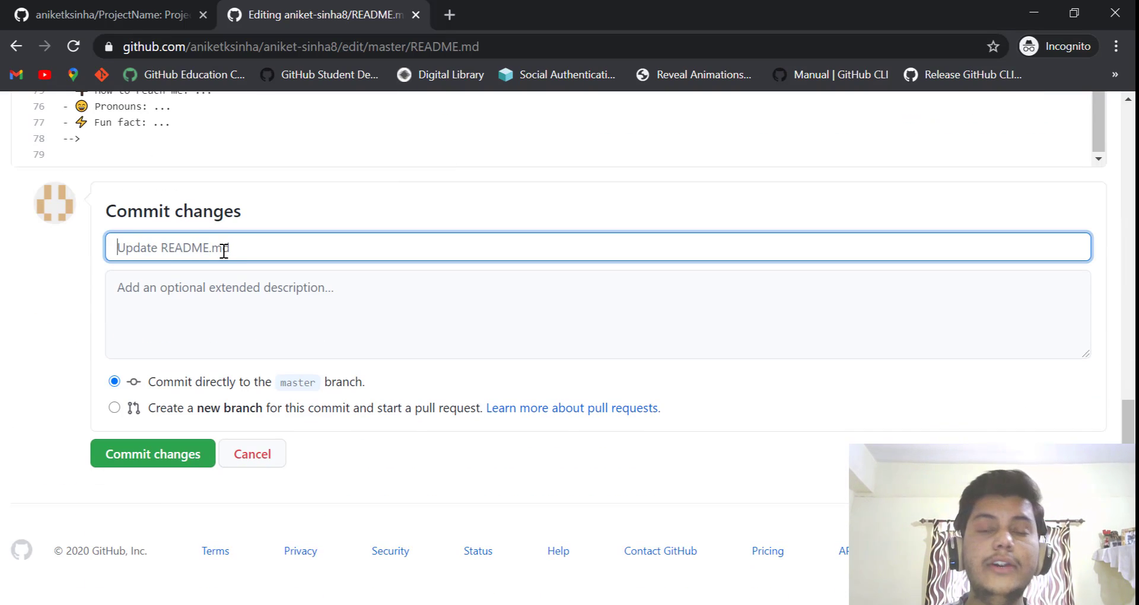
pyautogui.click(122, 455)
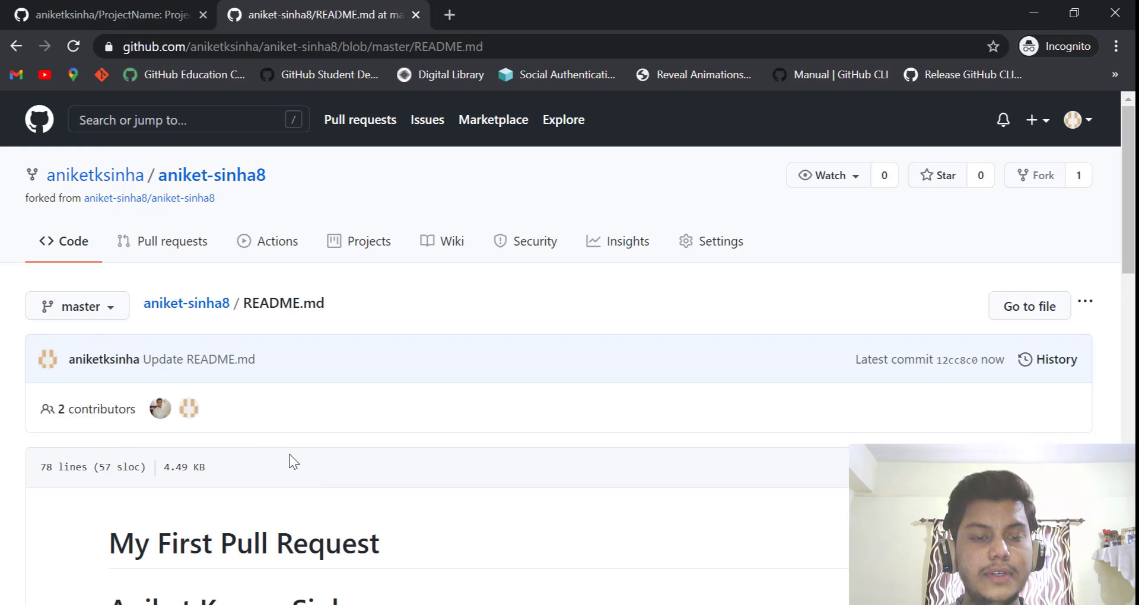
pyautogui.scroll(-4, 290, 462)
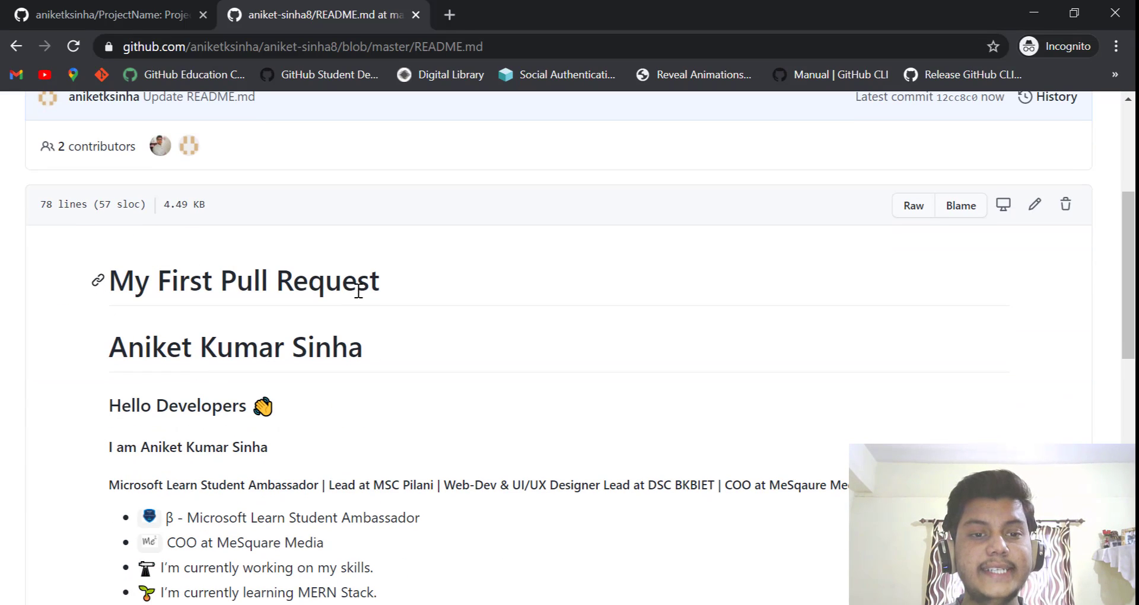
pyautogui.scroll(4, 379, 290)
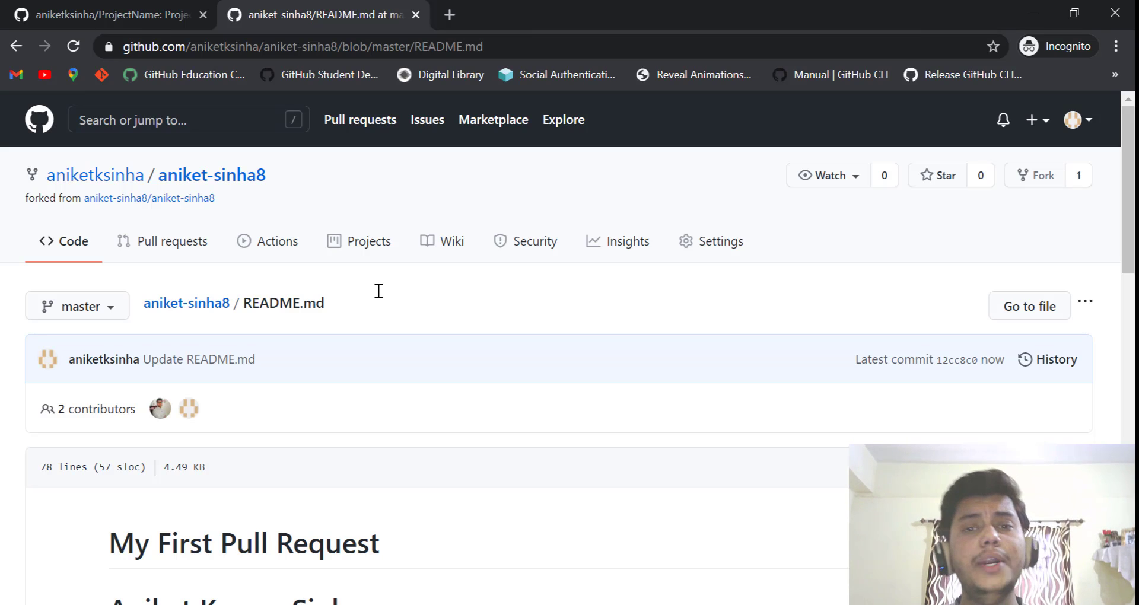
# Start a new pull request from the fork's pull requests page and review the comparison with the original repository's master branch.
pyautogui.click(174, 244)
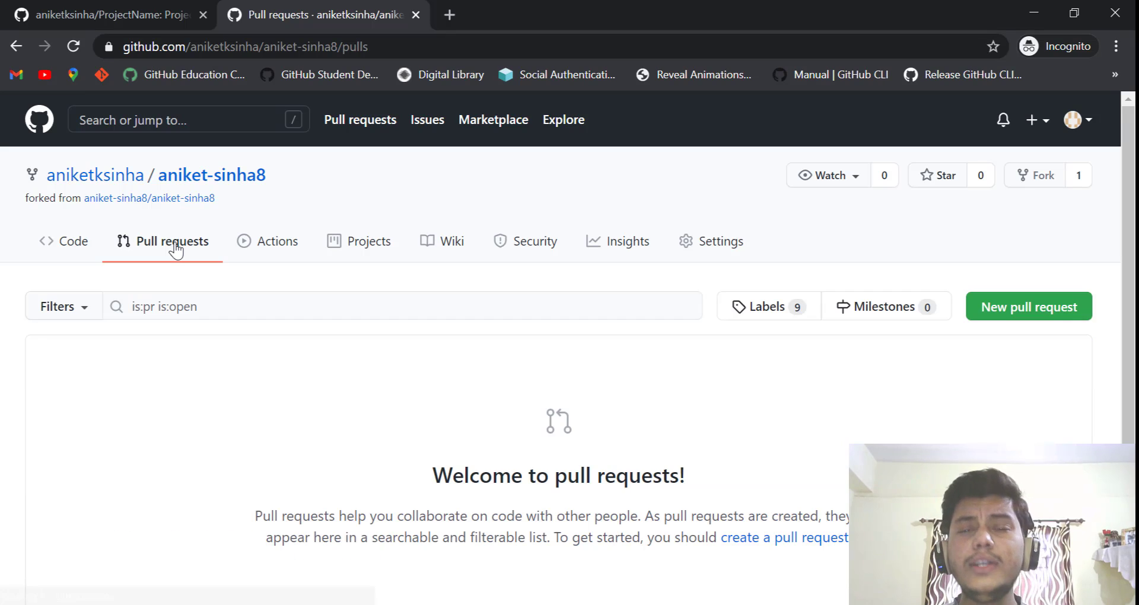
pyautogui.scroll(-1, 176, 250)
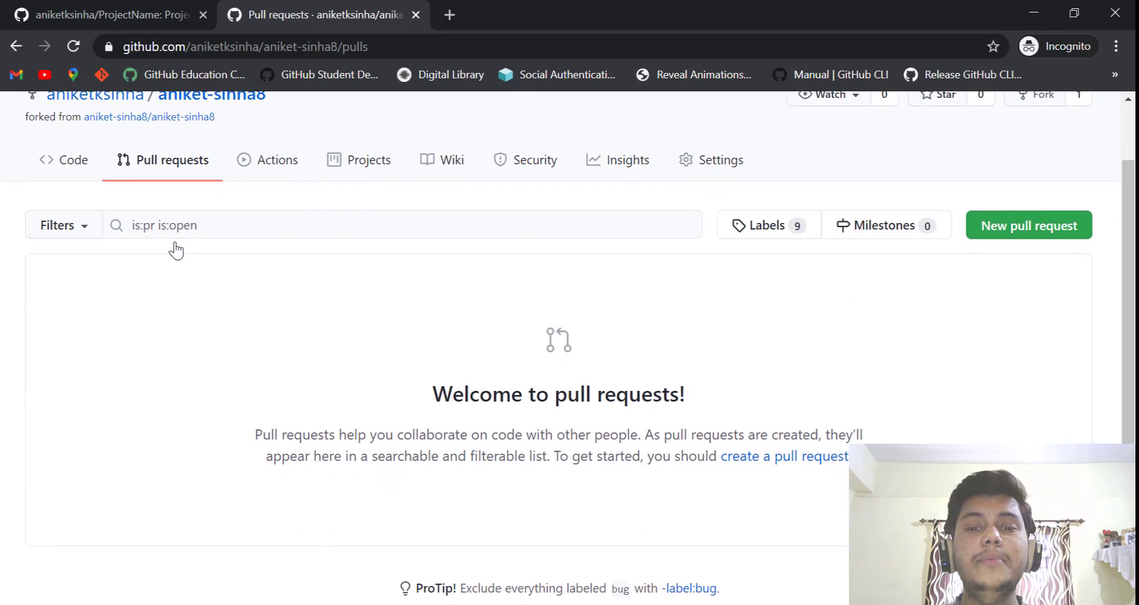
pyautogui.scroll(1, 176, 250)
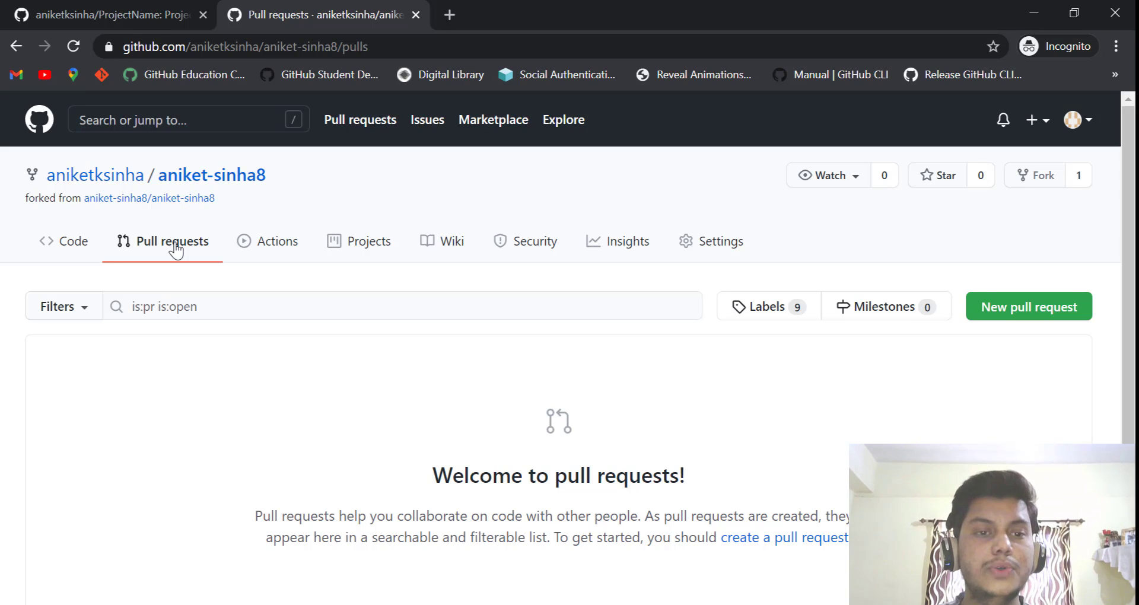
pyautogui.click(1007, 311)
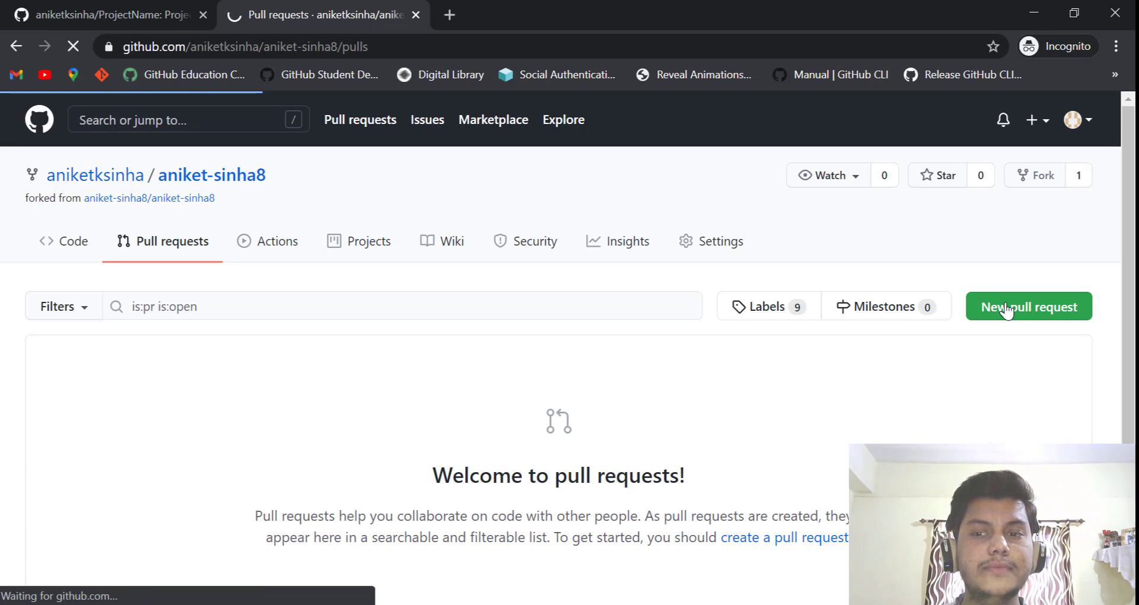
pyautogui.scroll(-2, 948, 331)
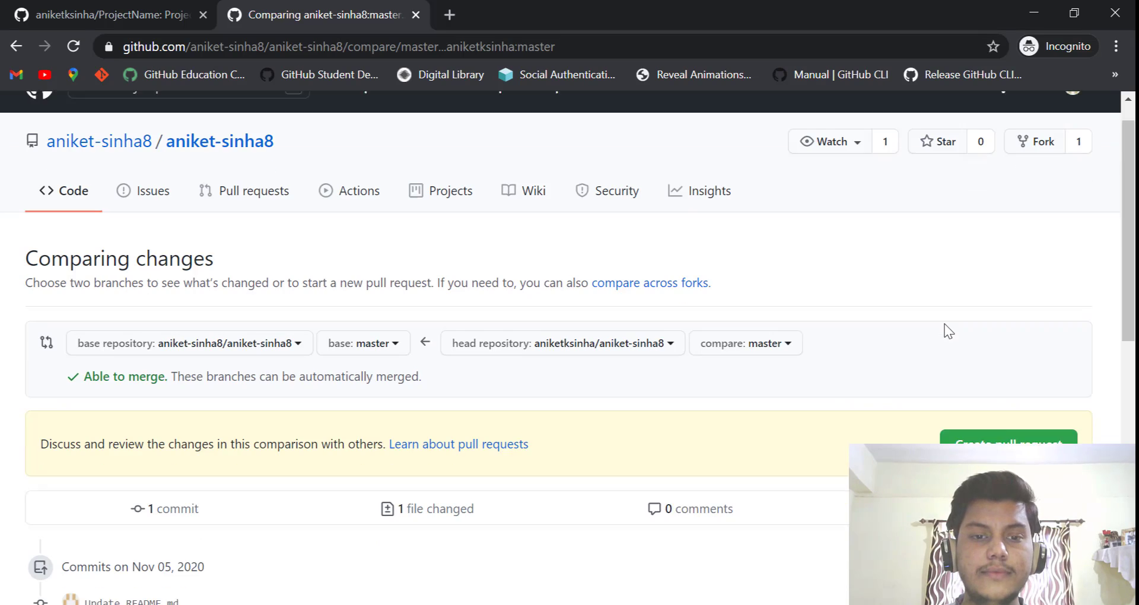
pyautogui.scroll(-1, 948, 331)
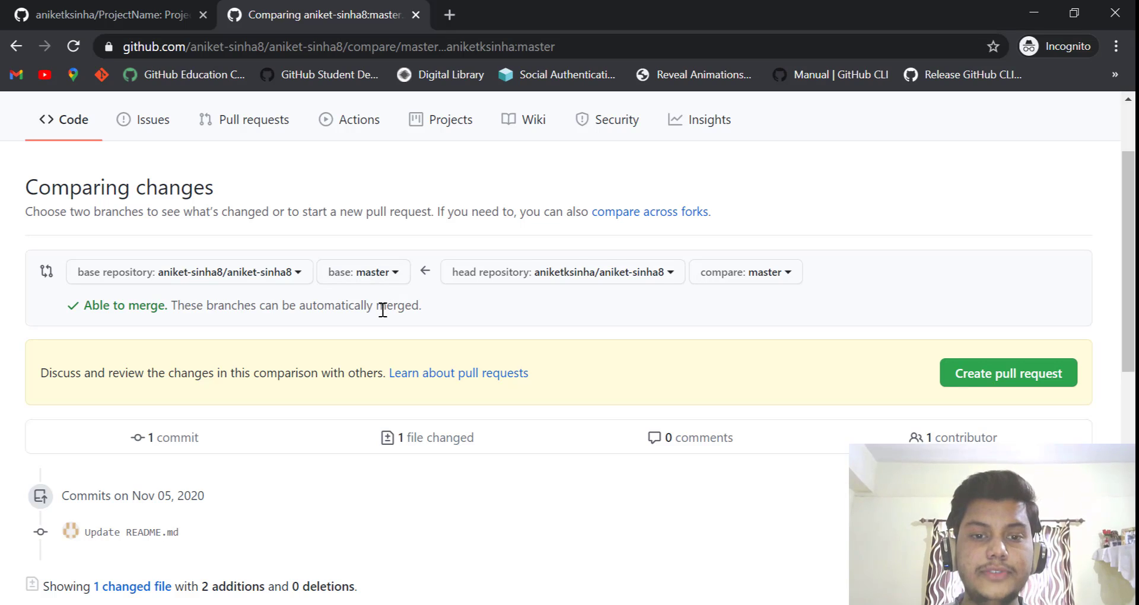
pyautogui.scroll(-1, 383, 309)
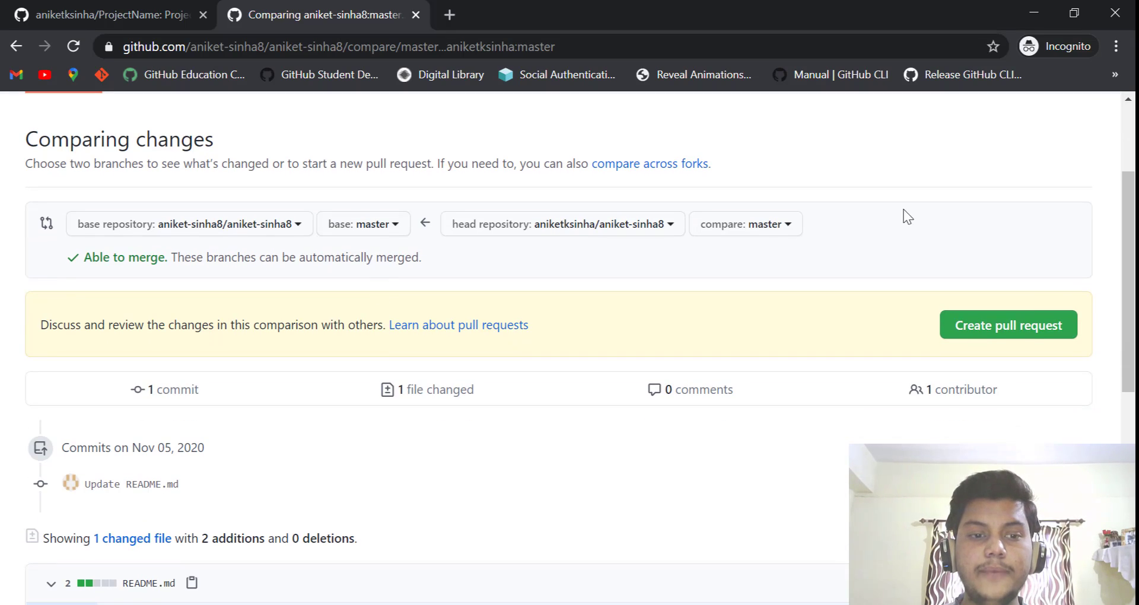
# Create the pull request to the original repository with the title "First Pull Request" and no comment.
pyautogui.click(1019, 326)
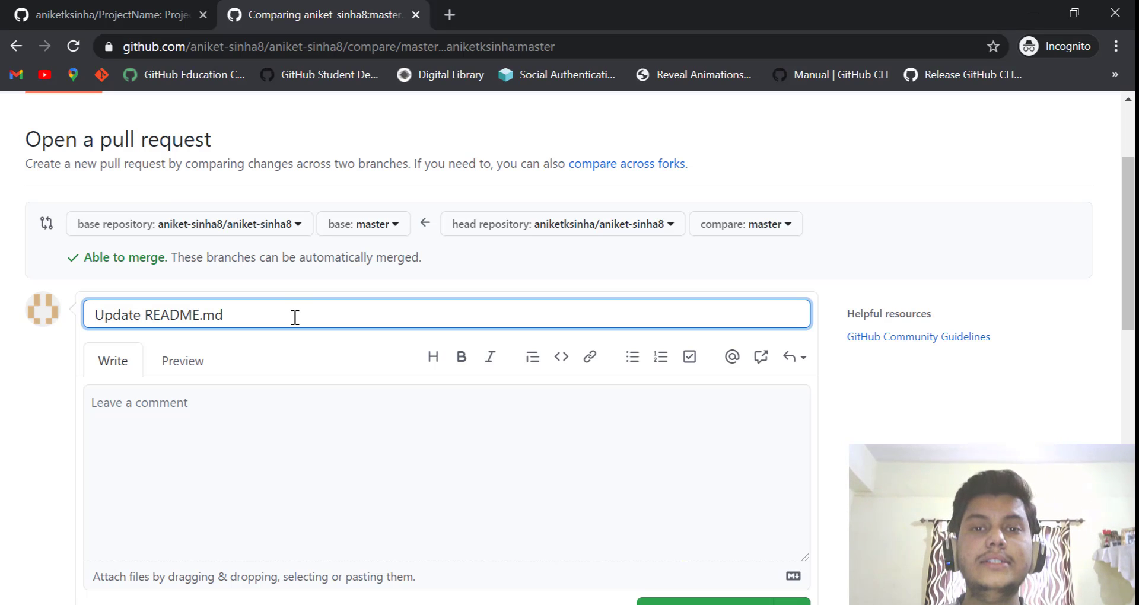
pyautogui.moveTo(282, 318); pyautogui.dragTo(79, 316)
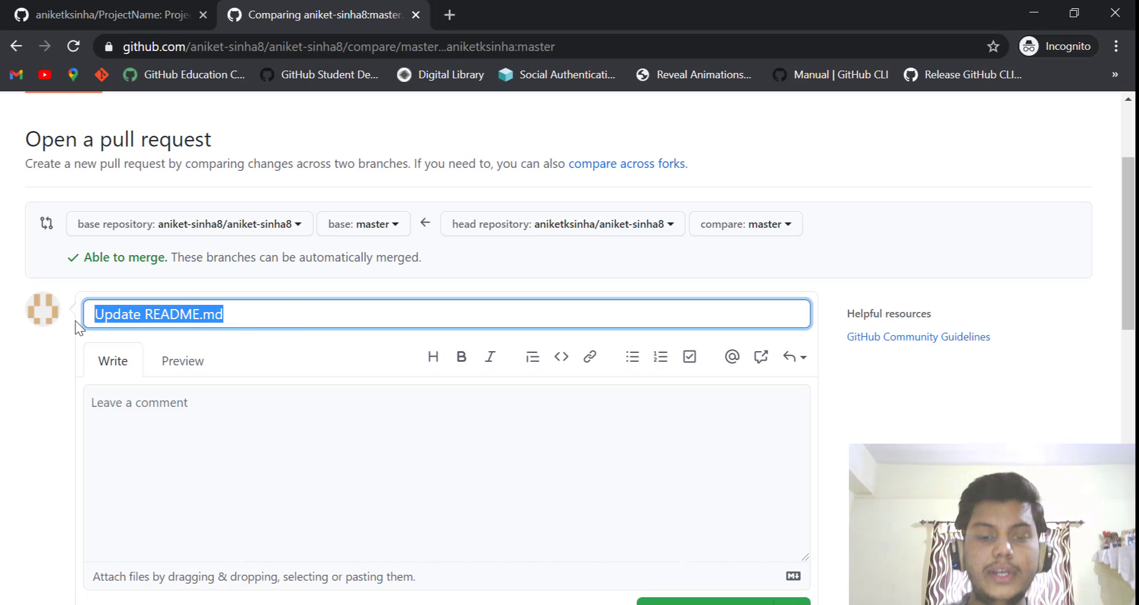
pyautogui.write('First ')
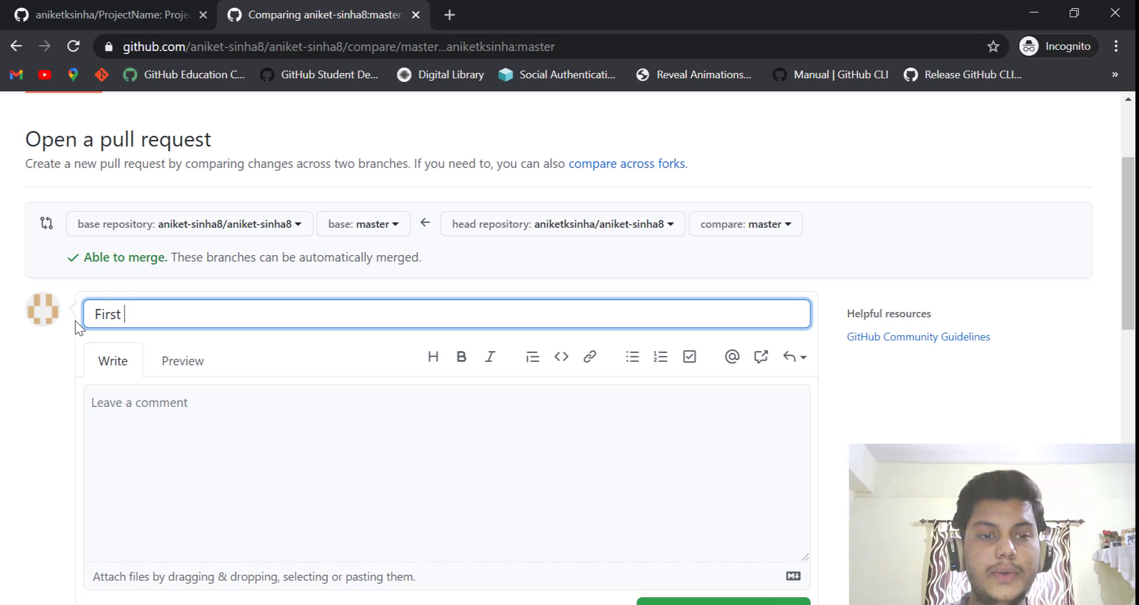
pyautogui.write('Pull Request')
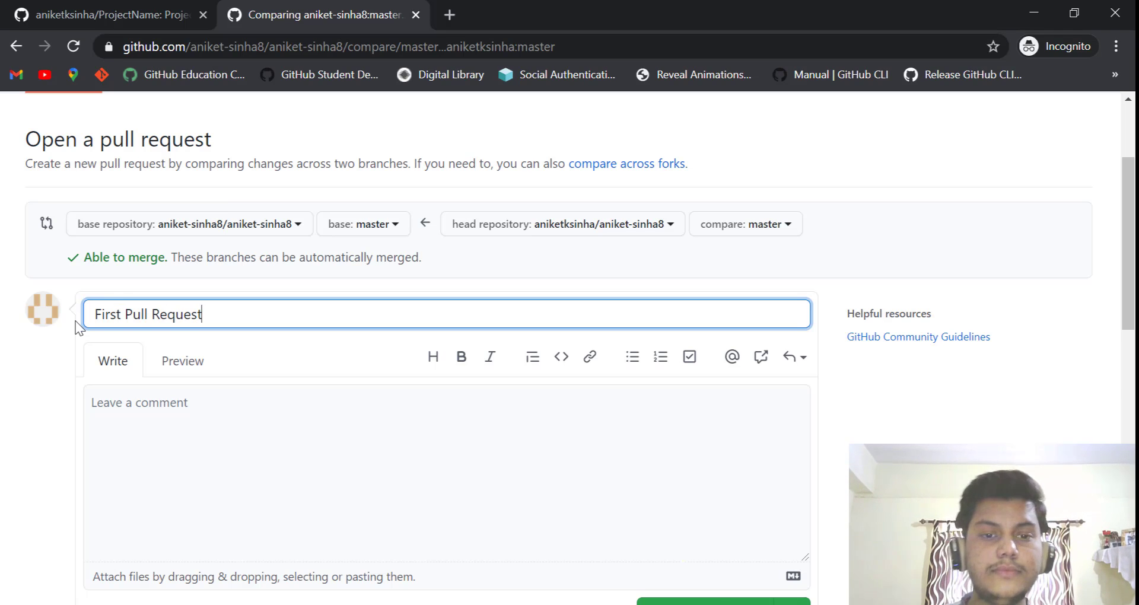
pyautogui.scroll(-3, 76, 327)
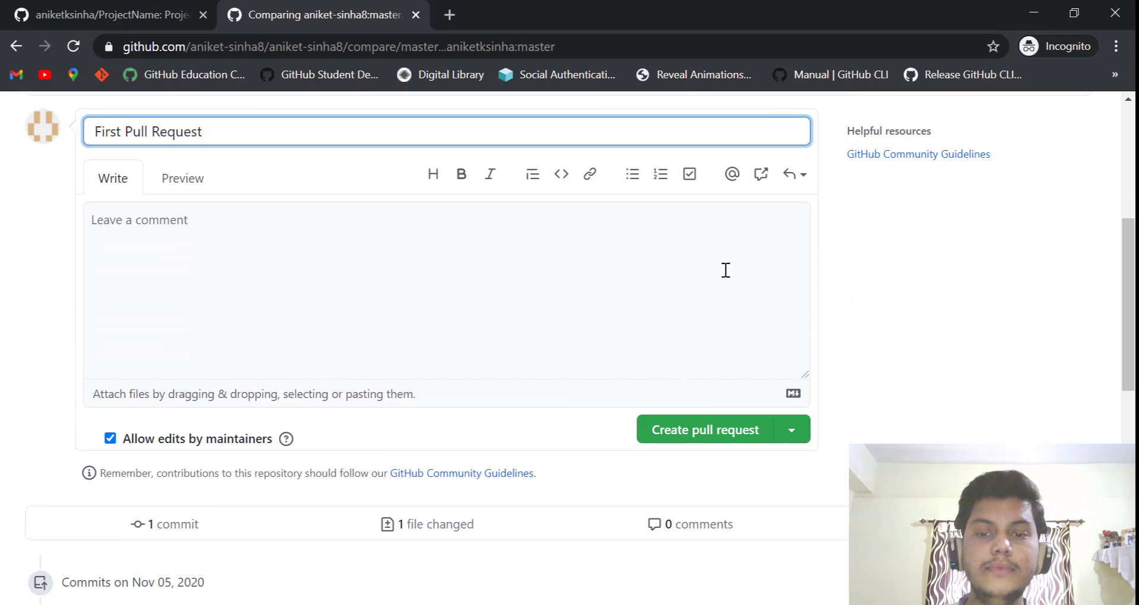
pyautogui.click(717, 432)
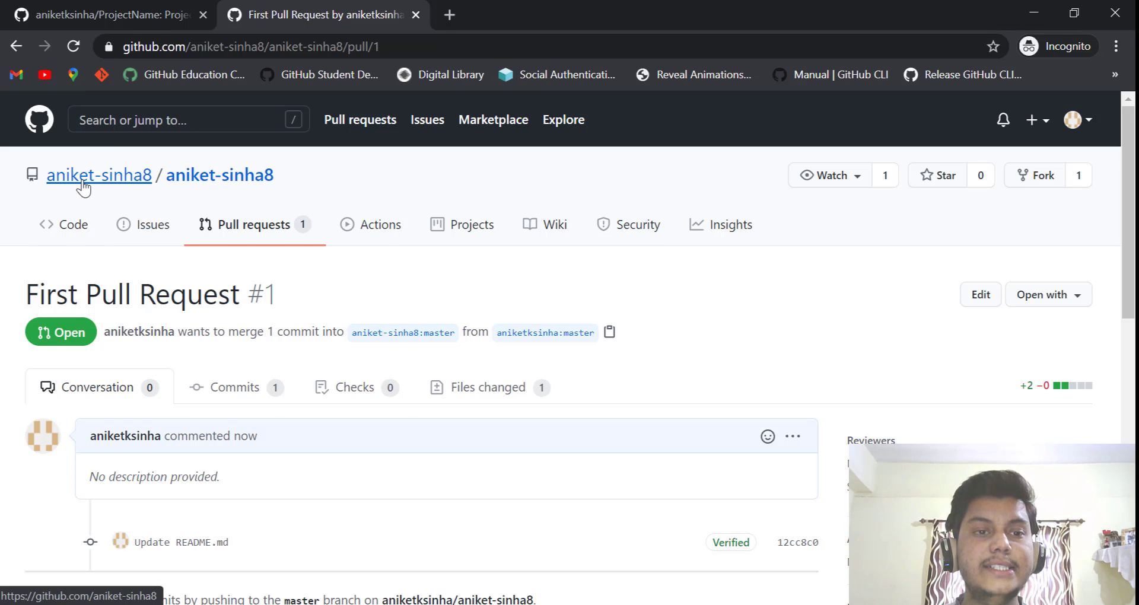
# Go to the original repository and open "First Pull Request" from its list of pull requests.
pyautogui.moveTo(82, 184)
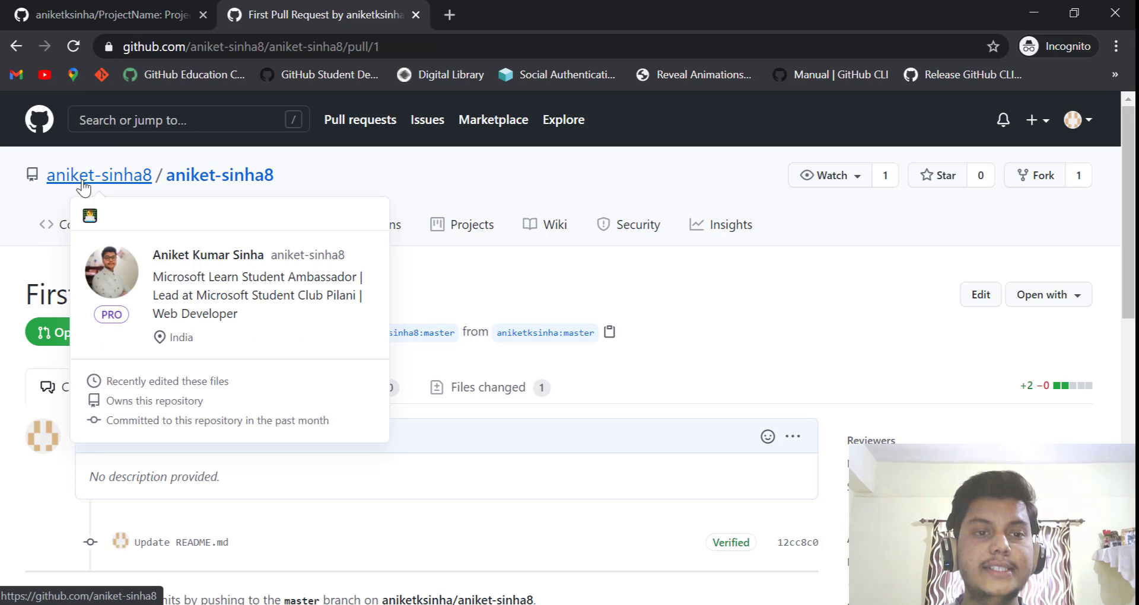
pyautogui.click(176, 192)
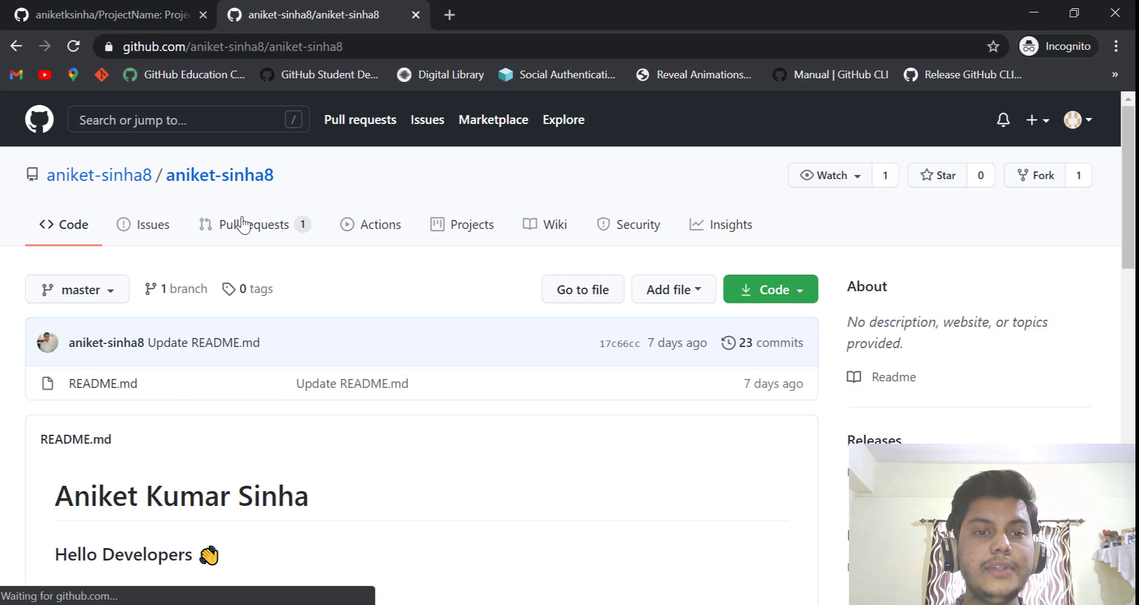
pyautogui.click(265, 239)
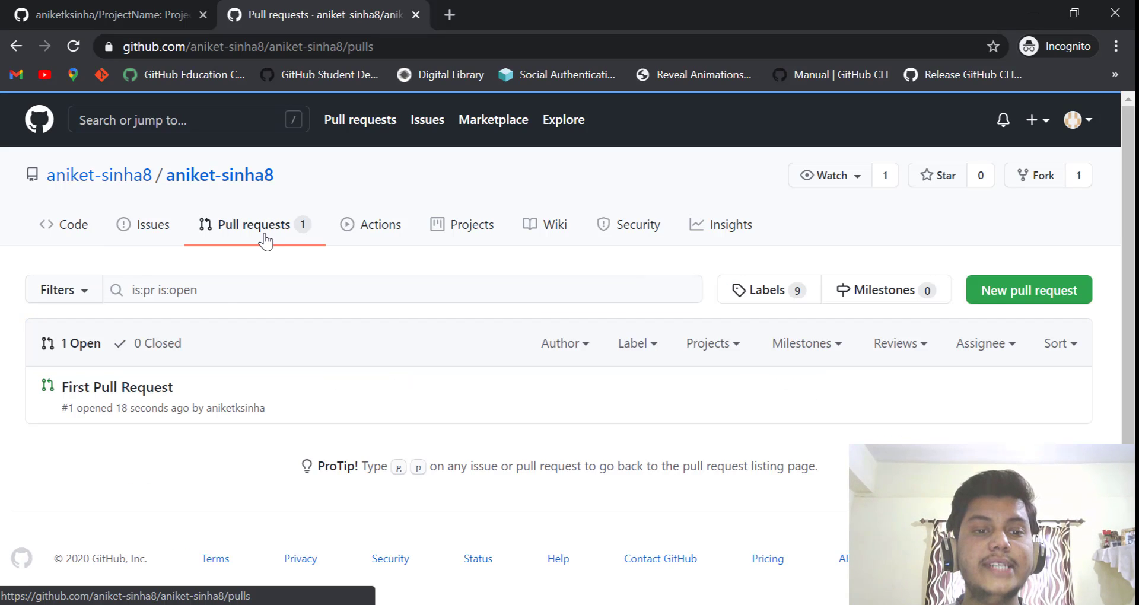
pyautogui.click(126, 393)
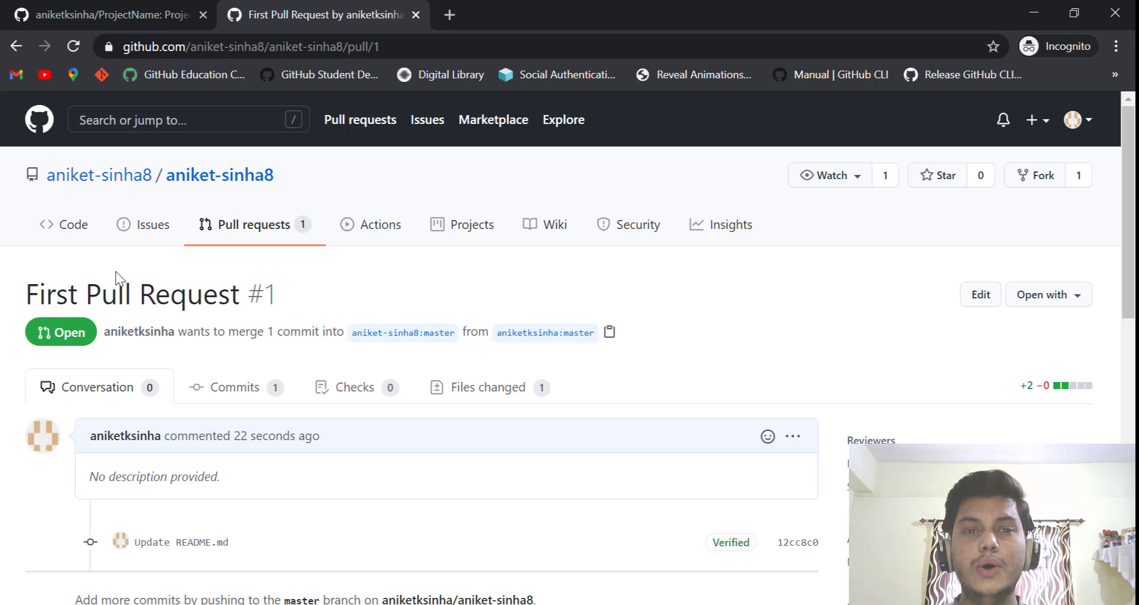
# Open the original repository owner's profile and look through its overview, from the README down to the pinned repositories.
pyautogui.click(98, 185)
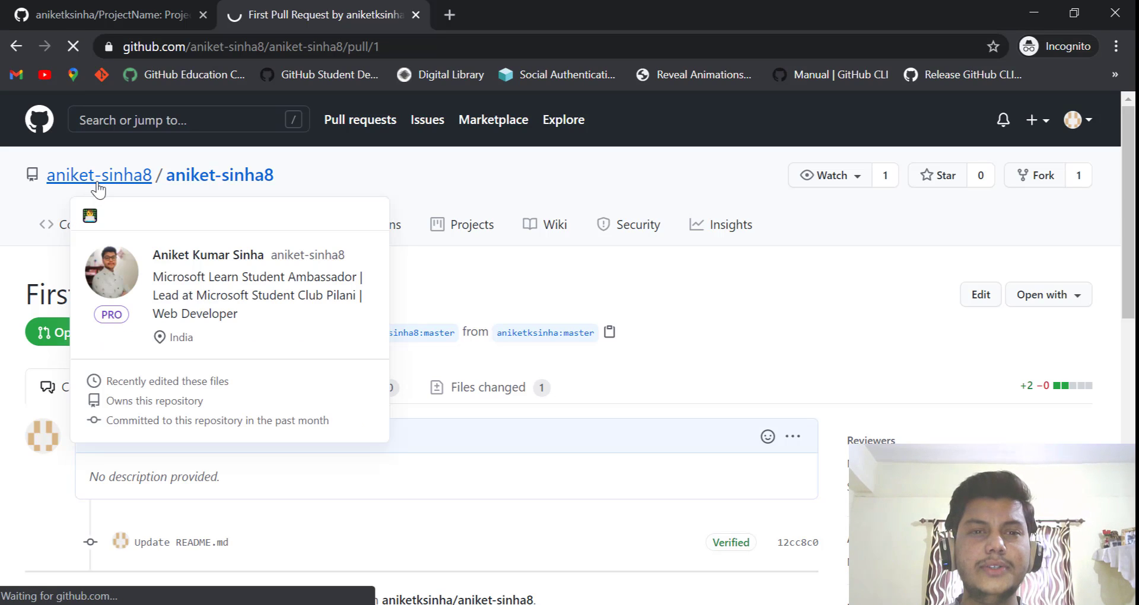
pyautogui.scroll(-2, 468, 279)
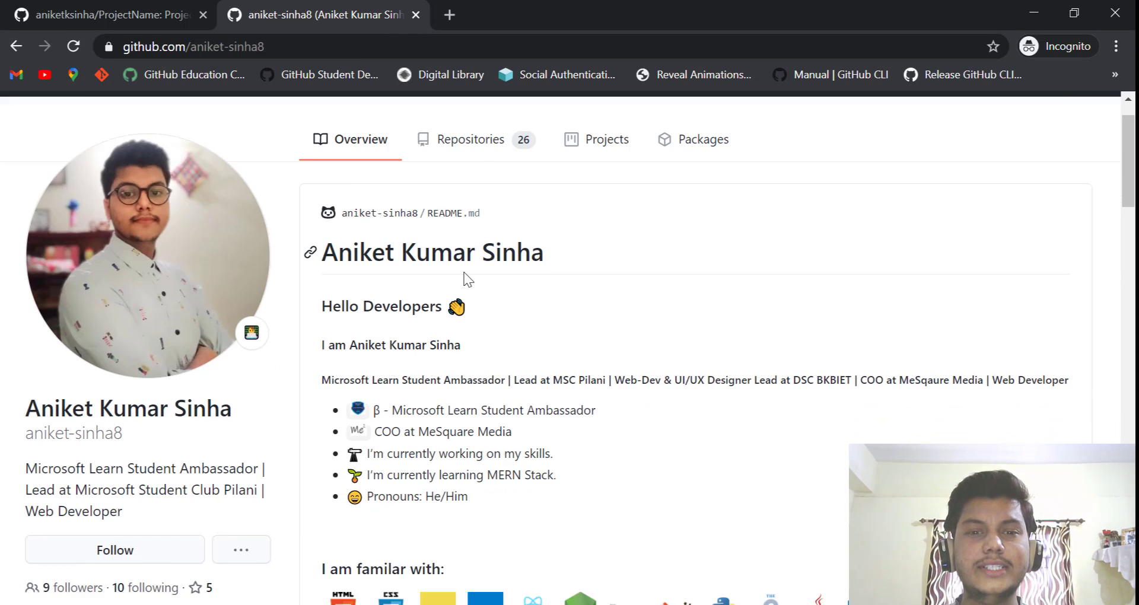
pyautogui.scroll(-12, 464, 274)
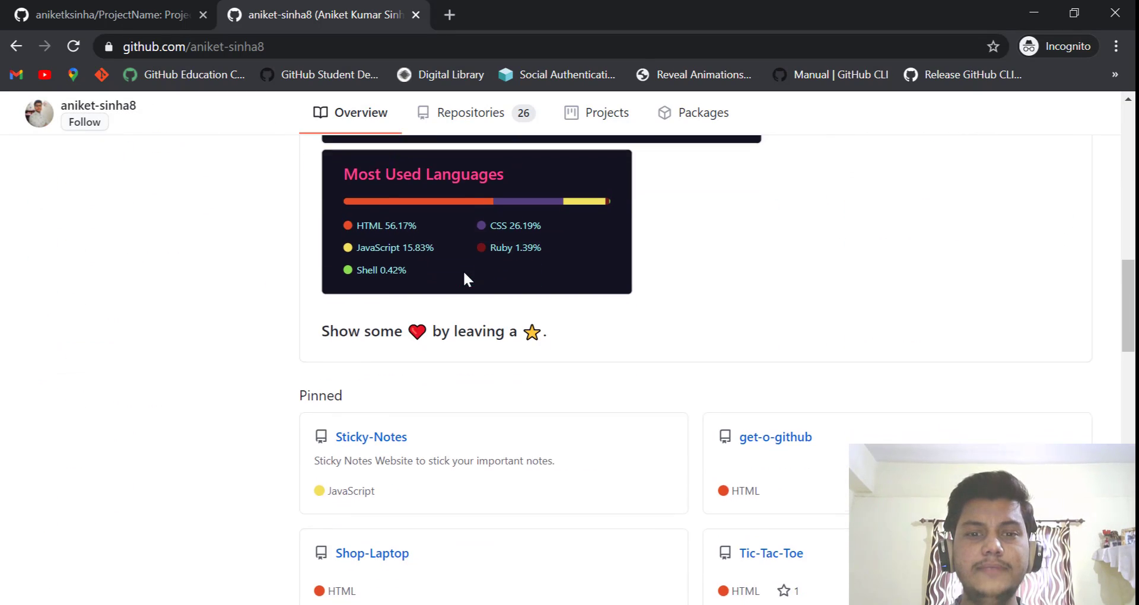
pyautogui.scroll(14, 467, 279)
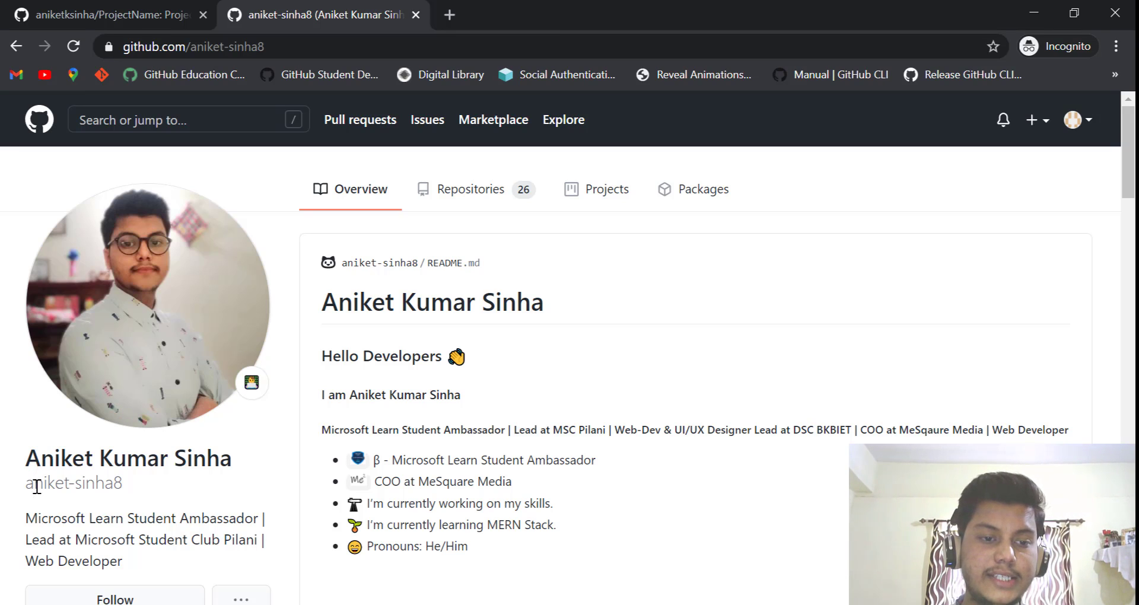
# Highlight the username under the profile name to compare it with the README's repository name, and clear the selection.
pyautogui.moveTo(29, 483)
pyautogui.mouseDown()
pyautogui.moveTo(116, 487)
pyautogui.moveTo(25, 483)
pyautogui.mouseUp()
pyautogui.click(120, 489)
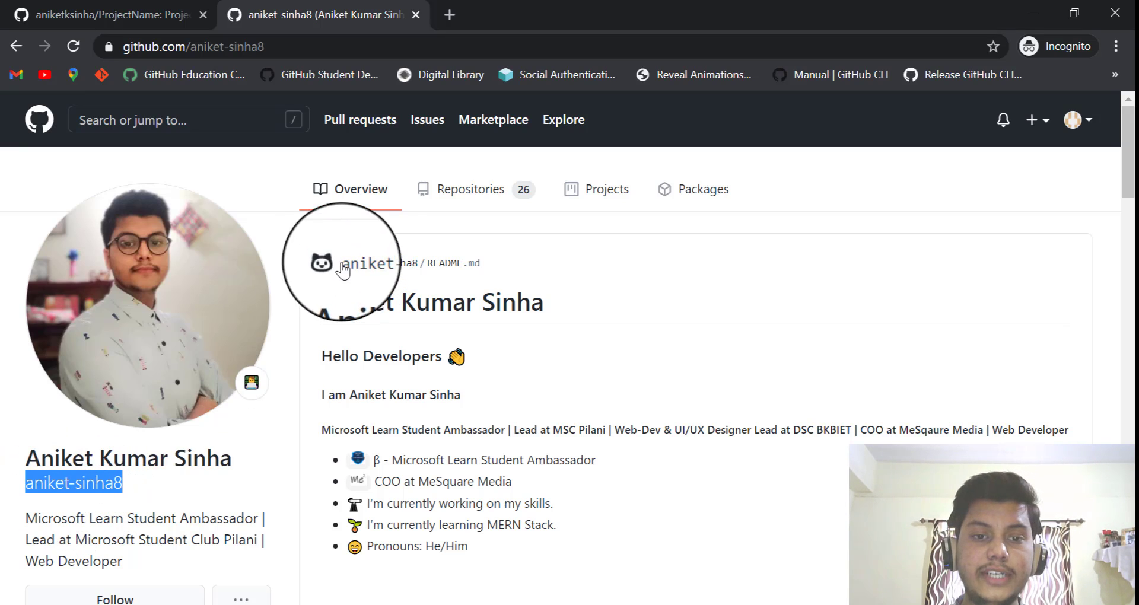
pyautogui.click(295, 375)
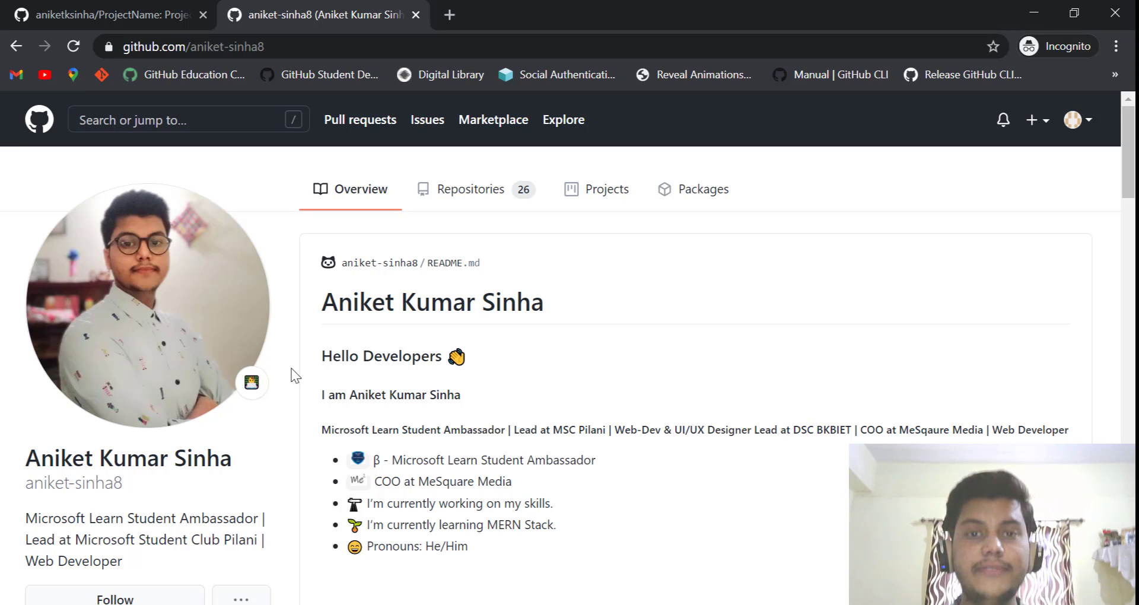
pyautogui.scroll(-9, 295, 375)
pyautogui.scroll(6, 295, 375)
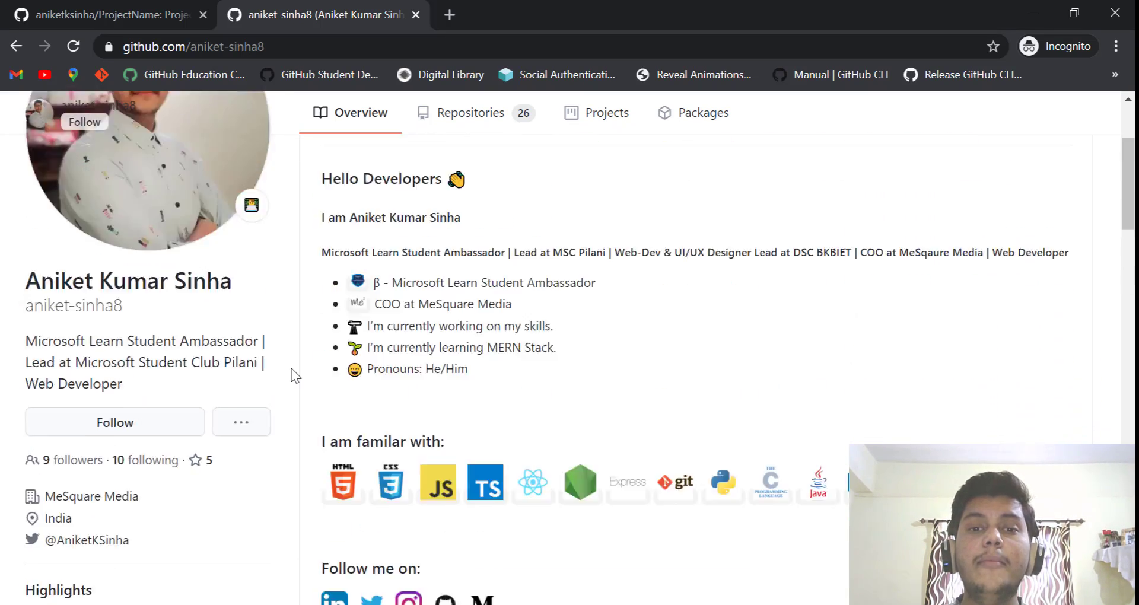
pyautogui.scroll(3, 295, 375)
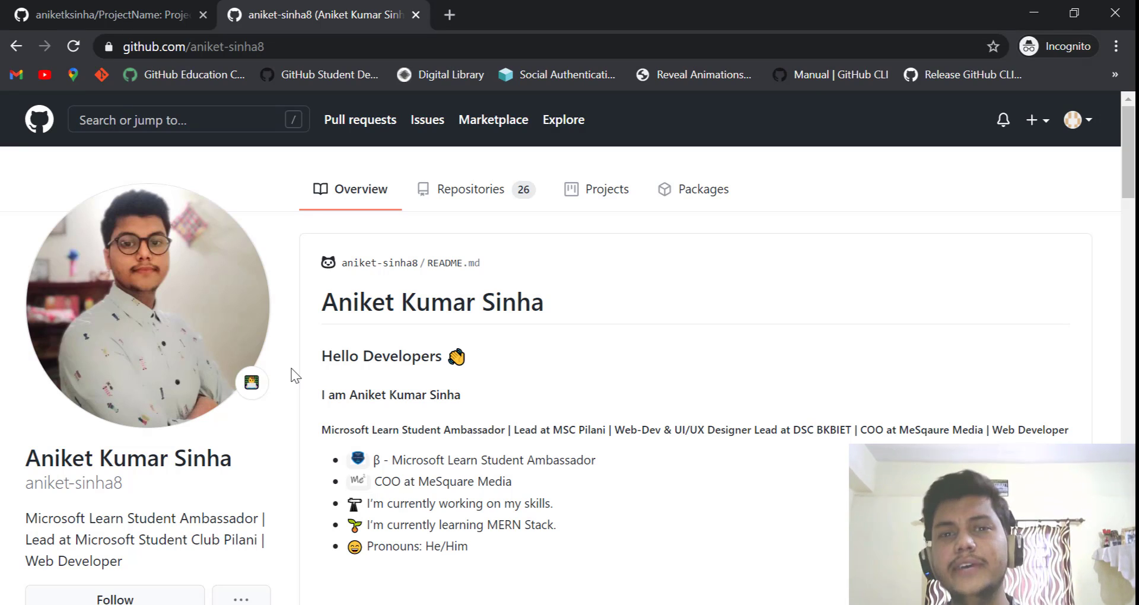
pyautogui.scroll(-1, 292, 372)
pyautogui.scroll(1, 292, 372)
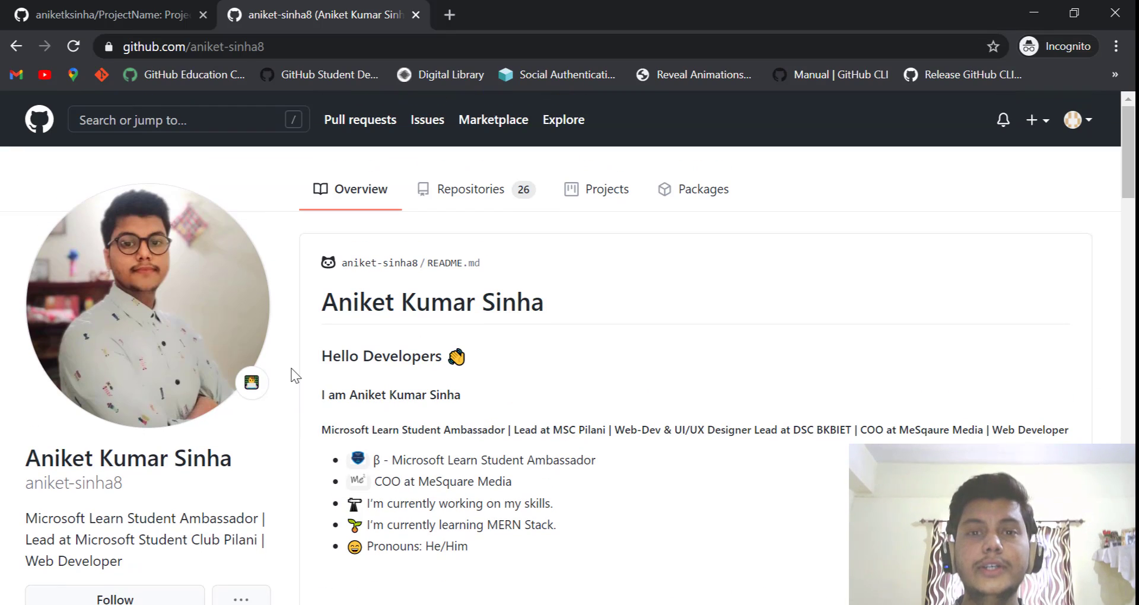